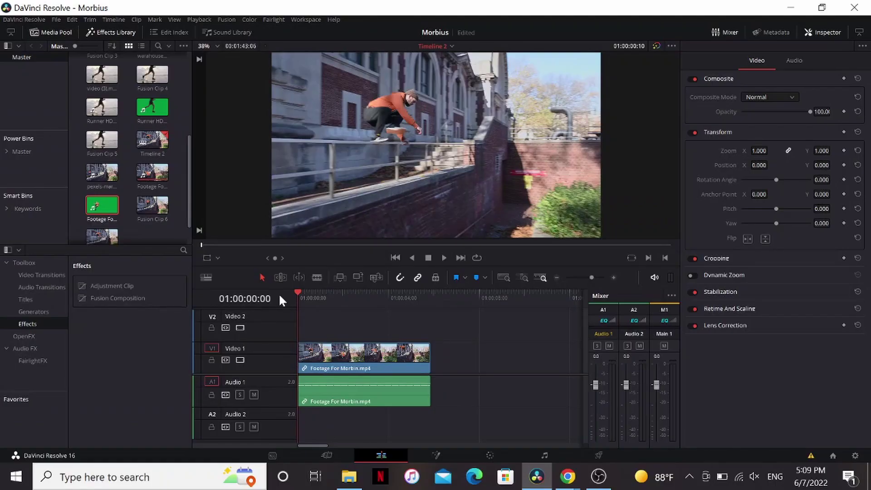
Step: Play back the footage clip in the timeline from its start and stop partway through
key("space")
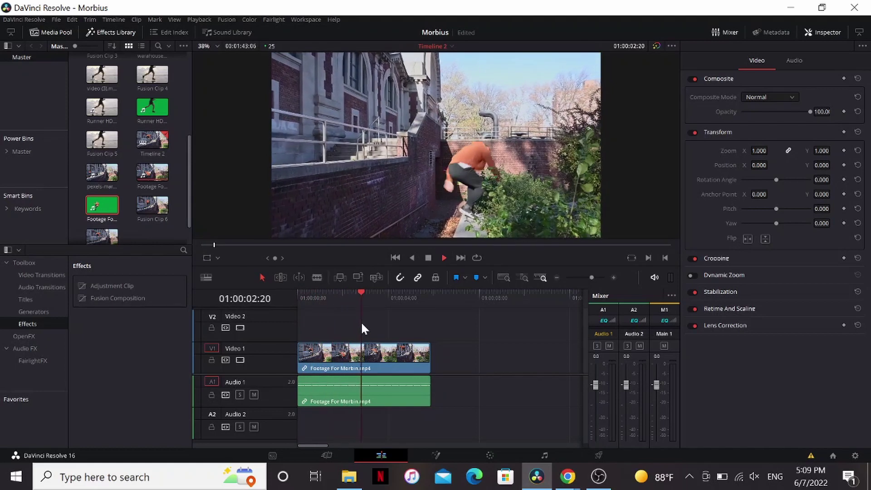
key("space")
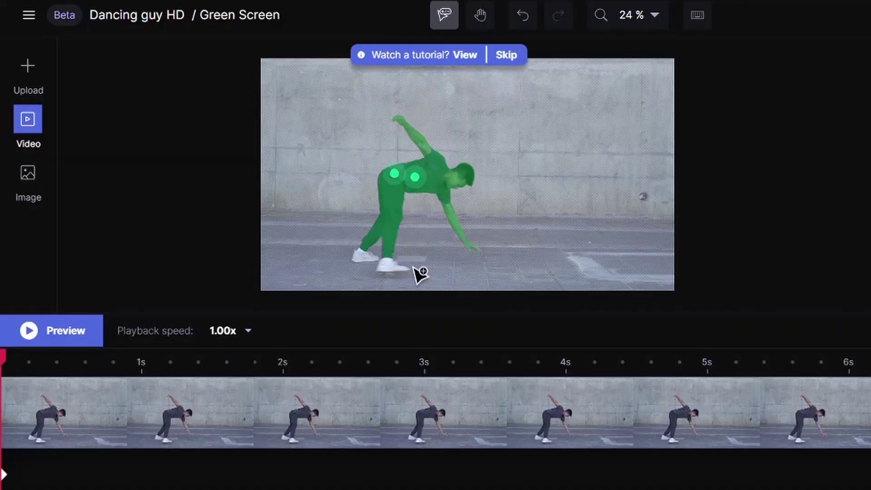
Step: Switch to the web green-screen editor and extend the selection mask on the dancing man
left_click(466, 174)
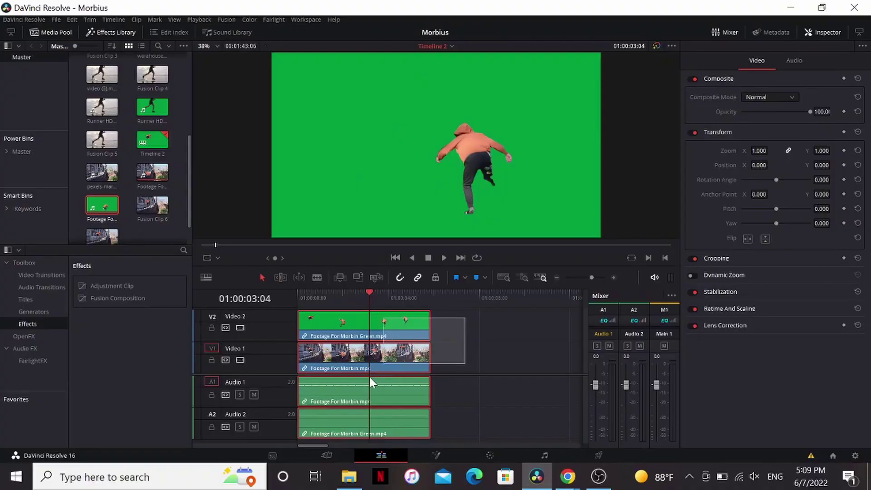
Step: Combine the selected footage and green-screen clips into a Fusion clip and open it for node editing
left_click(387, 357)
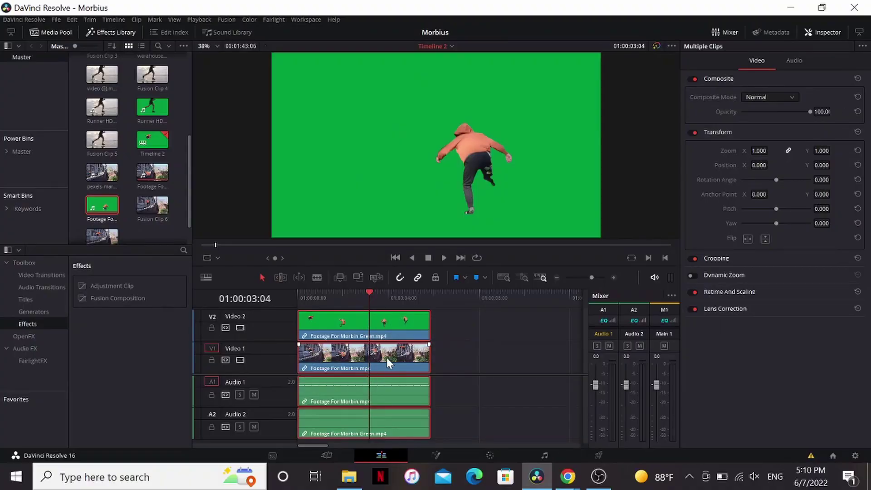
right_click(386, 358)
left_click(438, 86)
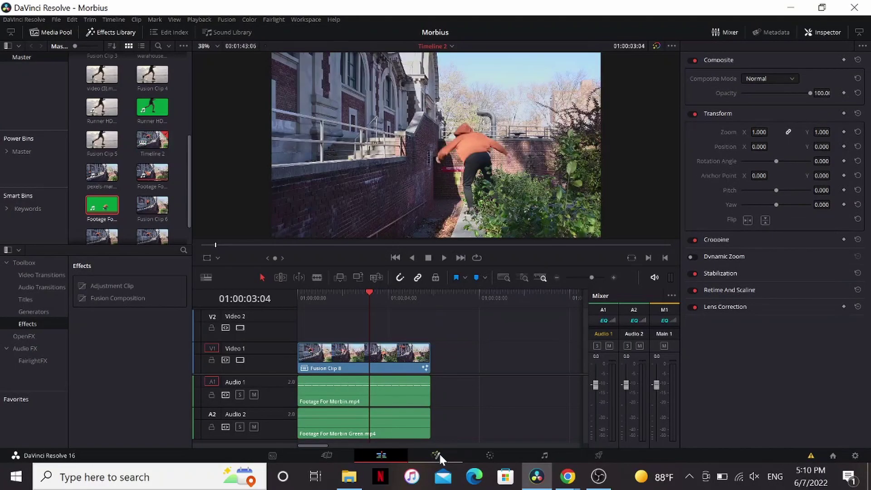
left_click(436, 455)
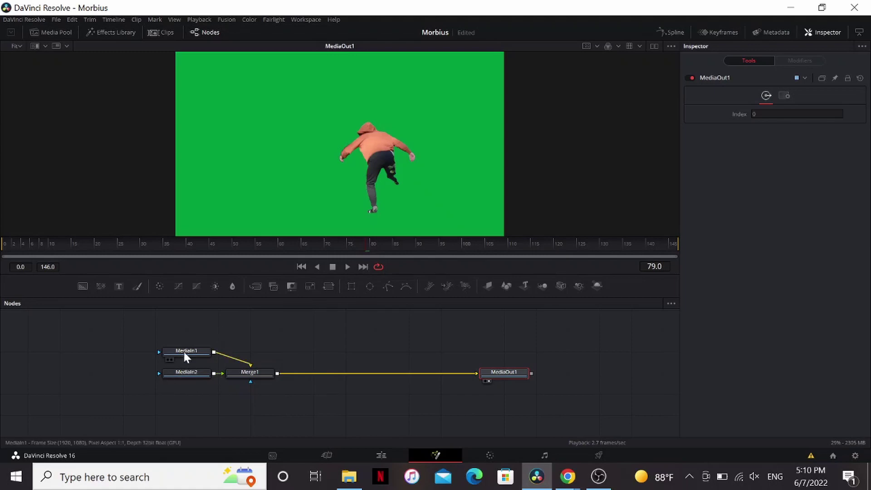
Step: Preview MediaIn1 and rename the two media inputs, MediaIn1 as Footage and MediaIn2 as GreenScreen
left_click_drag(184, 352, 245, 159)
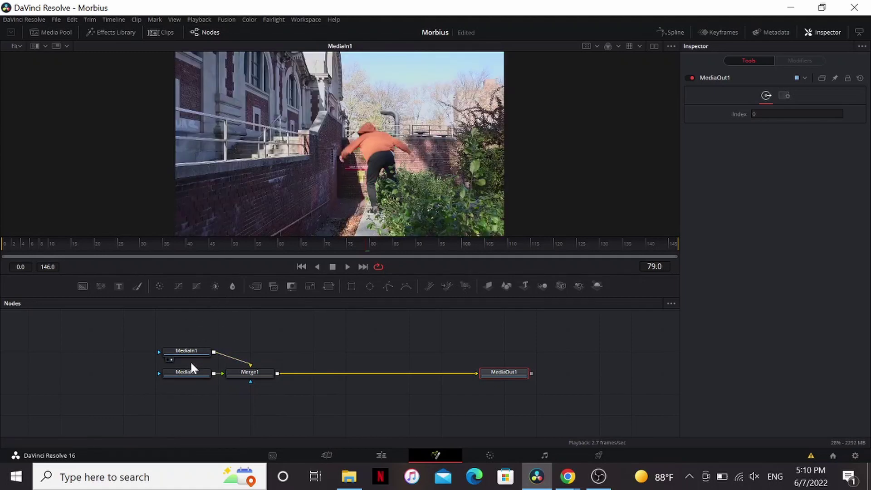
left_click(190, 352)
key("F2")
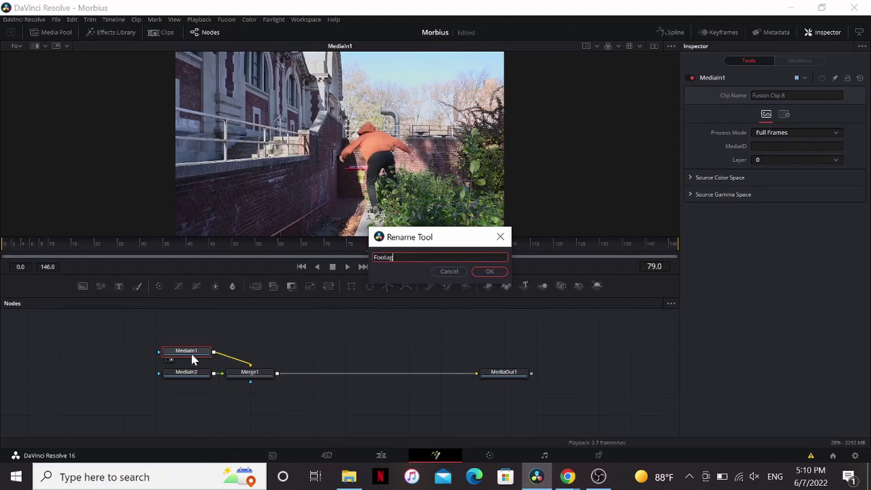
key("Return")
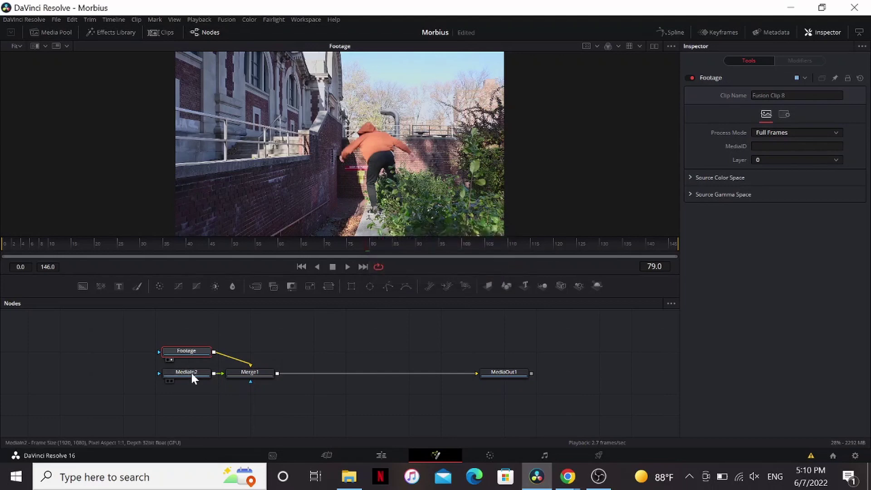
left_click(191, 371)
key("F2")
type("GreenScreen")
key("Return")
Step: Delete the Merge1 node and add a Delta Keyer after GreenScreen, sampling the green backdrop as its background color
left_click(254, 370)
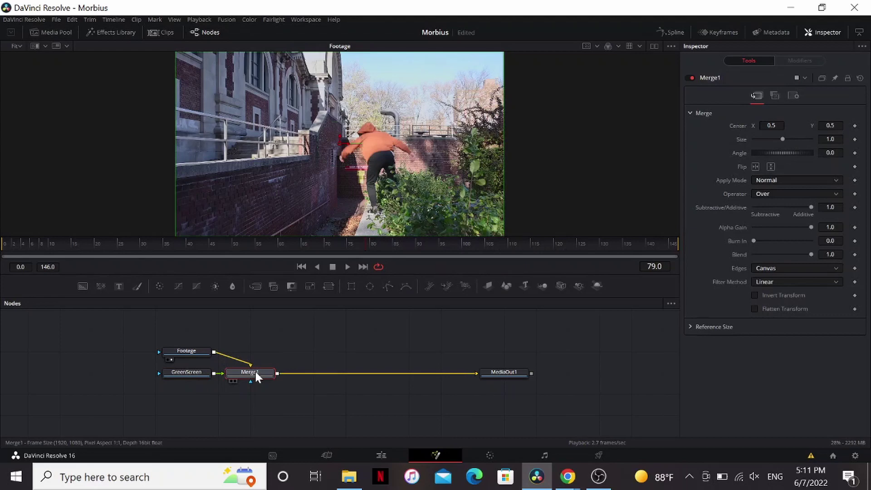
key("Delete")
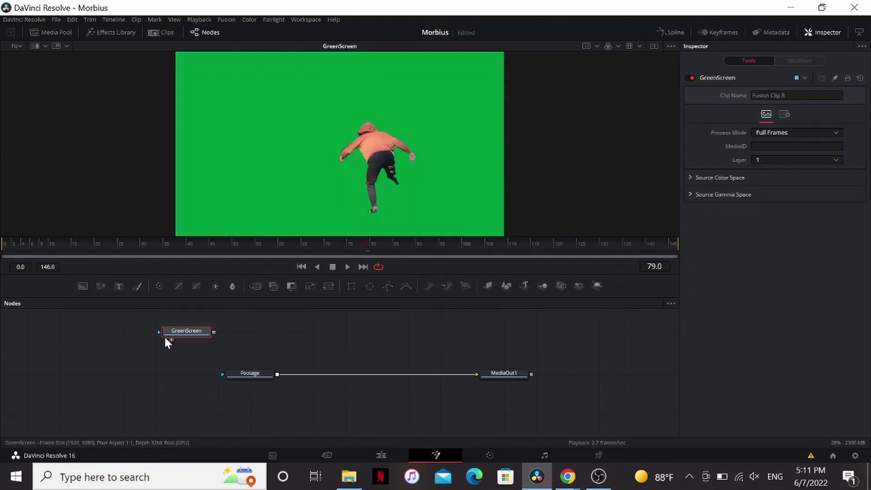
key("shift+space")
type("del")
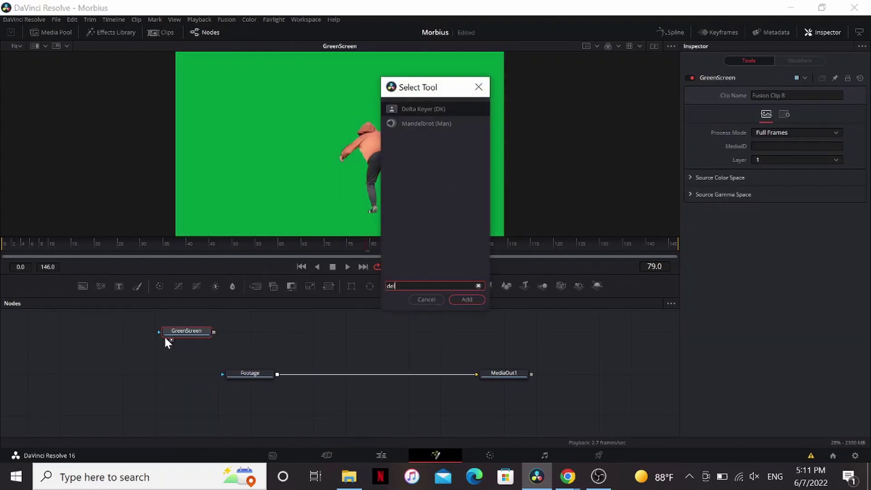
key("Return")
left_click_drag(794, 133, 473, 135)
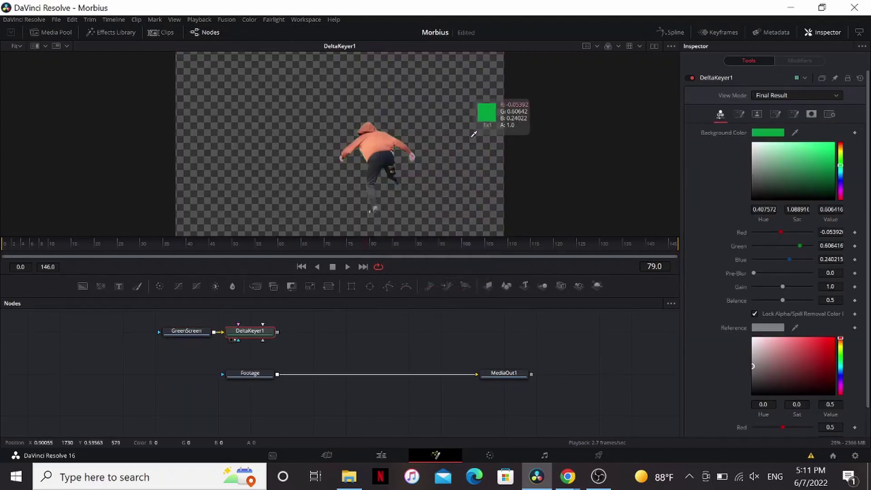
Step: Add a connected pEmitter and pRender pair next to DeltaKeyer1 and show the pRender node in the viewer
left_click_drag(394, 357, 399, 371)
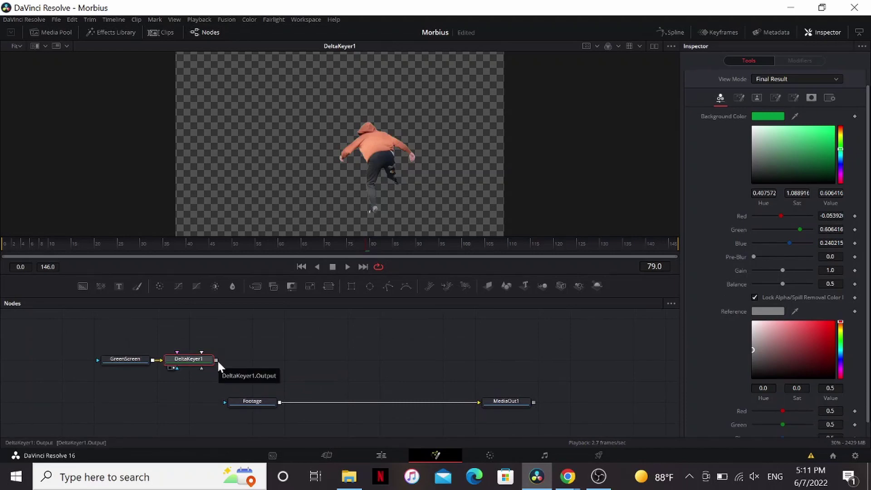
left_click(429, 286)
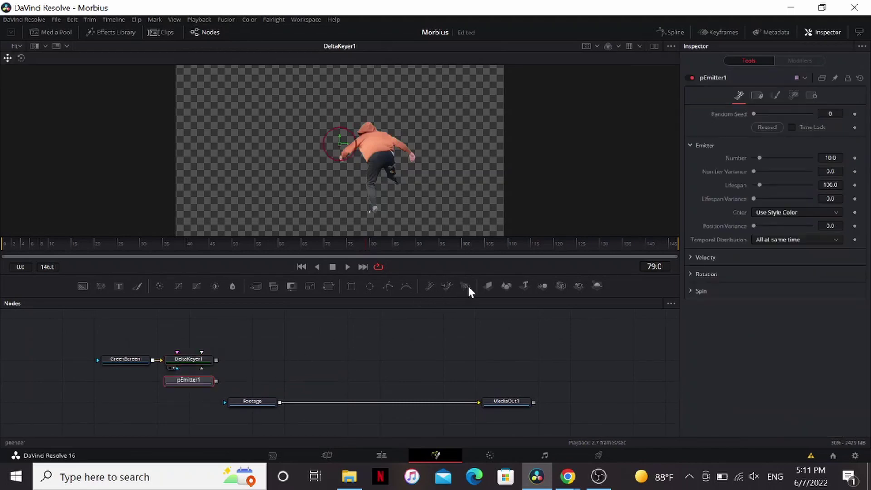
left_click(467, 286)
left_click(200, 380, "ctrl")
left_click_drag(200, 380, 277, 353)
left_click(328, 360)
key("1")
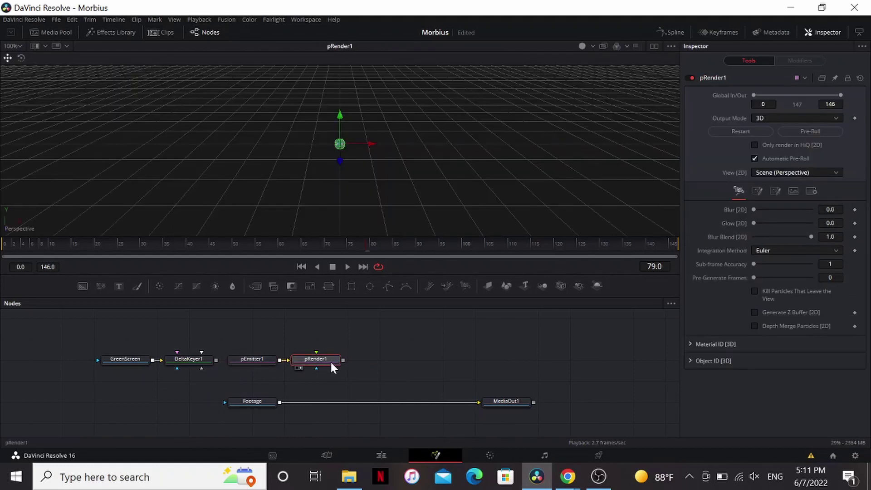
Step: Space pRender1 farther away from pEmitter1 and set its output mode to 2D
left_click_drag(330, 360, 459, 362)
left_click(784, 119)
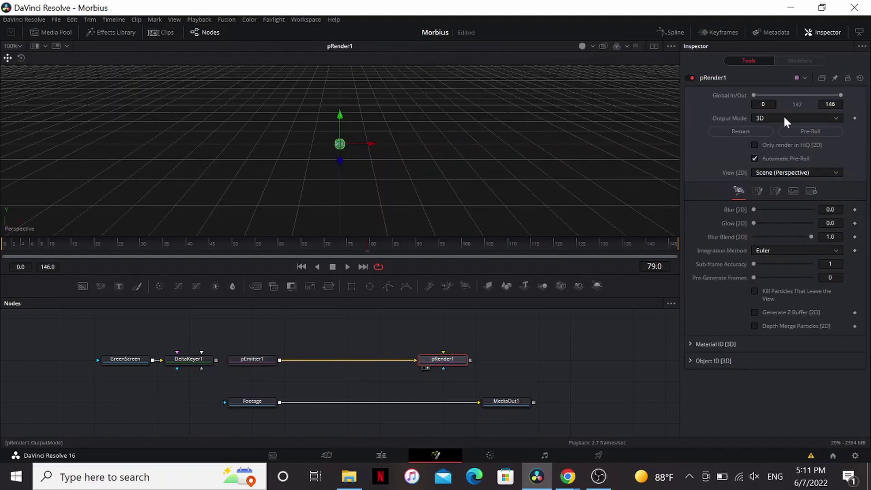
left_click(776, 143)
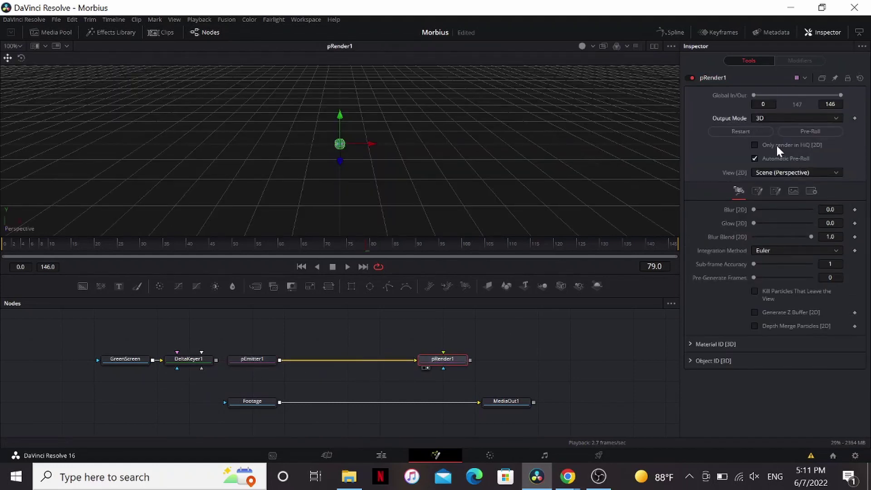
Step: Set pEmitter1's region to Bitmap and connect DeltaKeyer1's output to it as the region source
left_click(252, 358)
key("1")
left_click(793, 95)
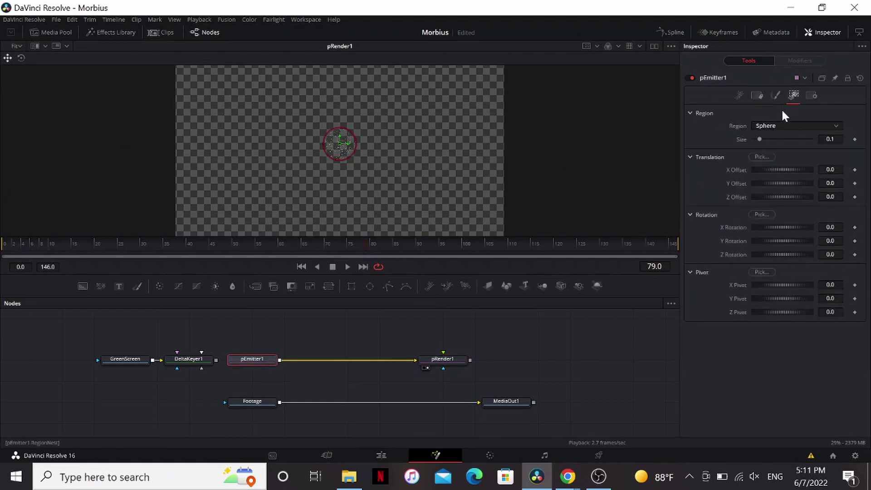
left_click(774, 125)
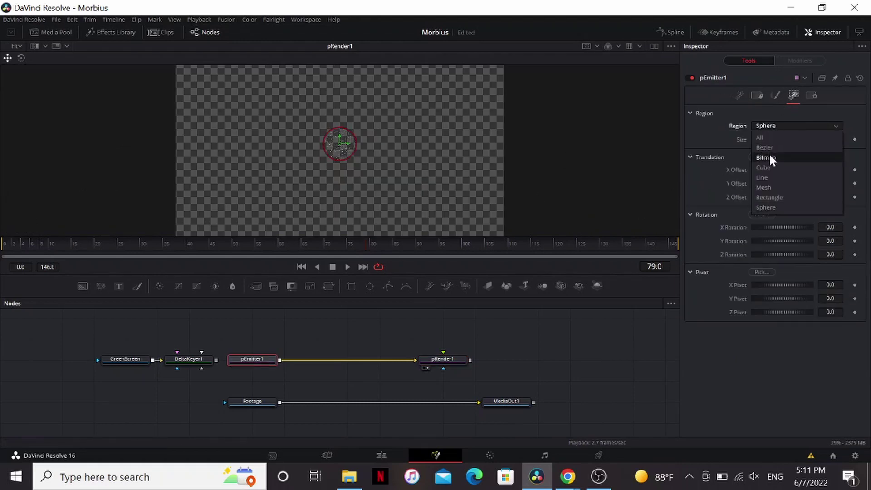
left_click(769, 154)
left_click_drag(216, 359, 230, 363)
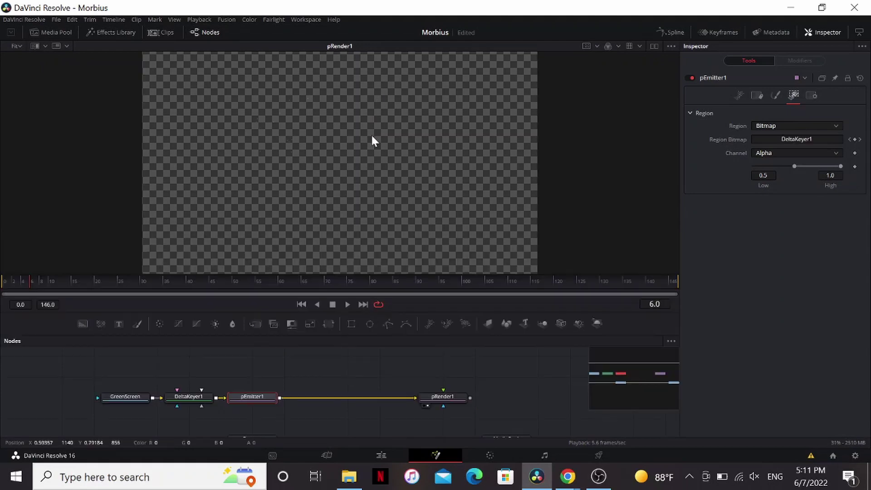
Step: Turn off the viewer's checkerboard underlay and play the particle animation briefly
right_click(381, 133)
mouse_move(412, 167)
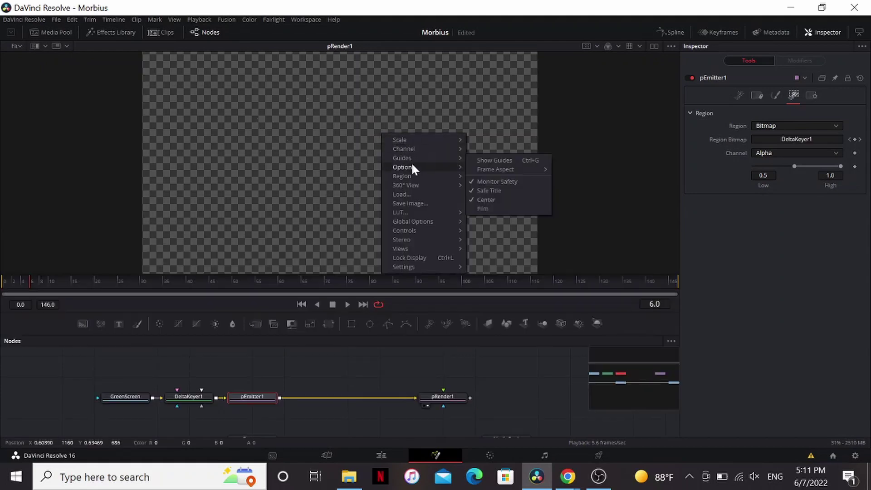
left_click(479, 168)
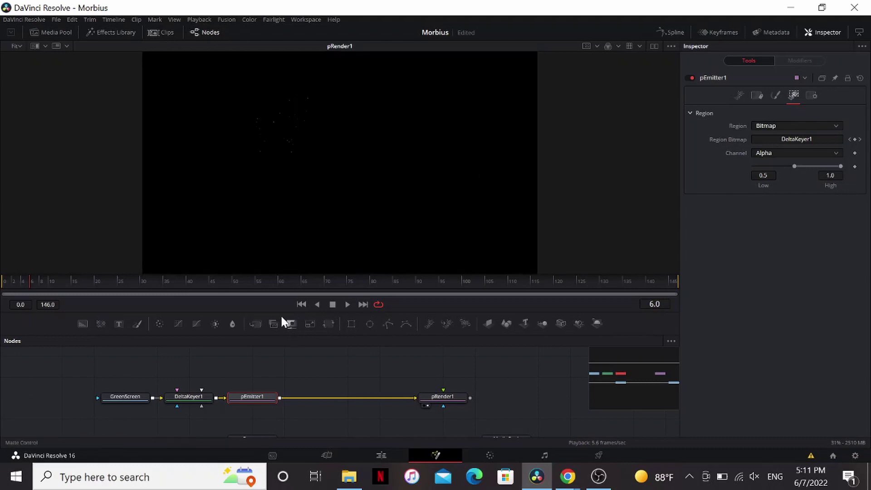
left_click(347, 305)
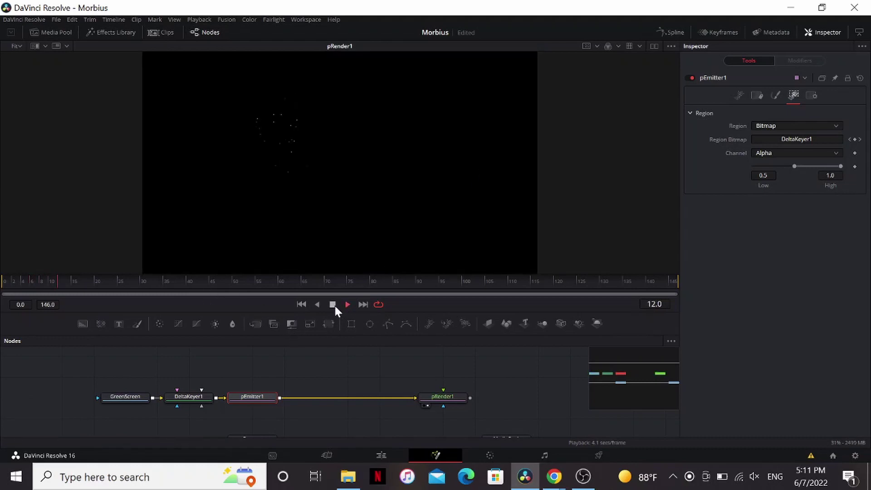
left_click(333, 304)
Step: Set pEmitter1's color to Use Color from Region and play back a few frames of the particles
left_click(739, 95)
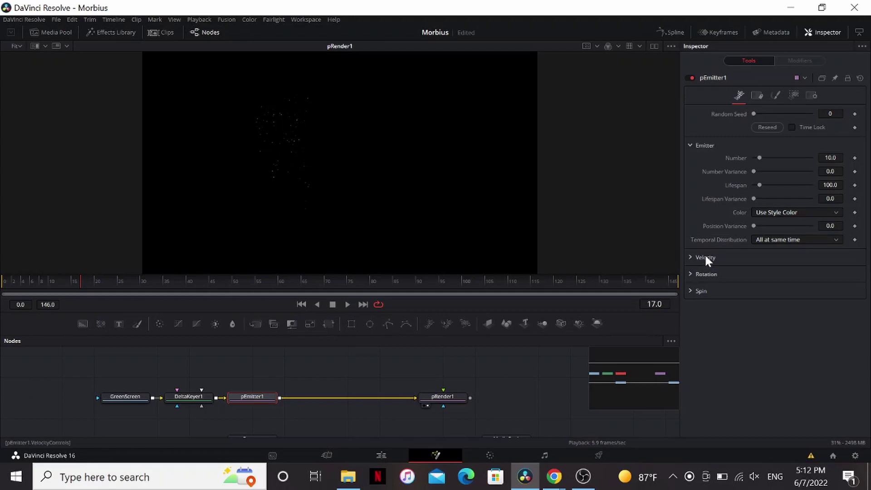
left_click(786, 210)
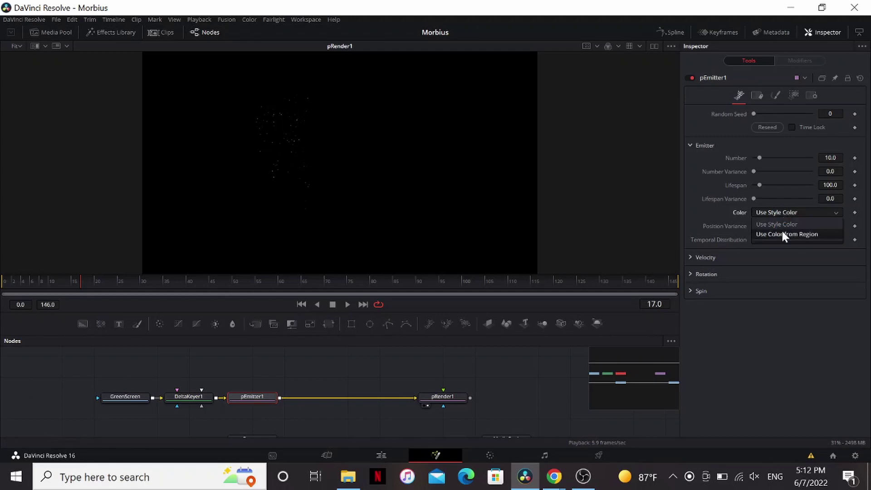
left_click(781, 230)
left_click(347, 305)
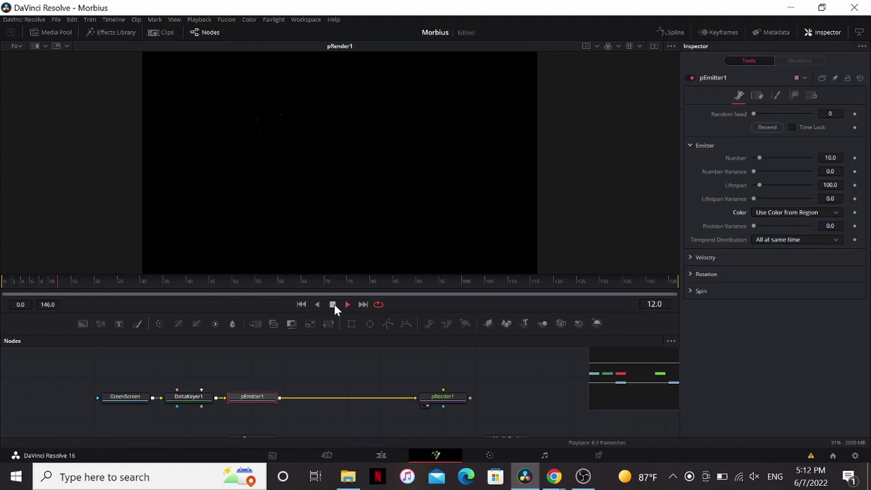
left_click(333, 304)
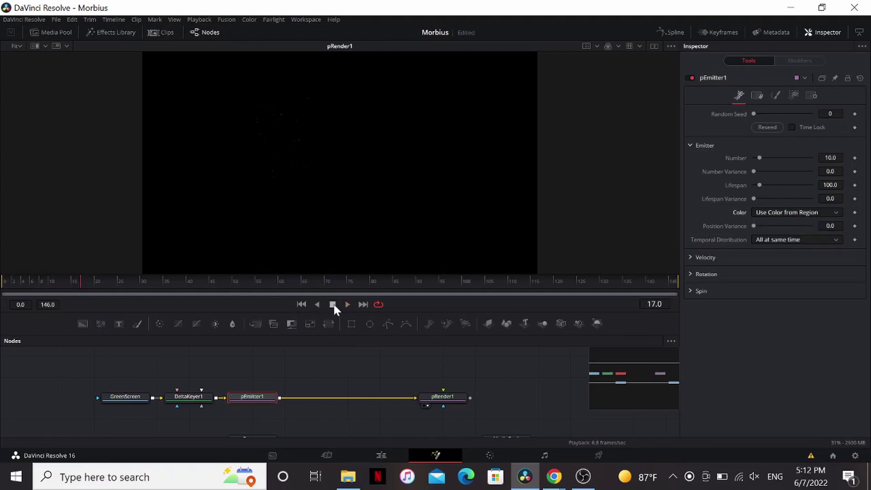
Step: Set pEmitter1's particle style to Blob with a size of 0.5 and move the node farther from DeltaKeyer1
left_click(775, 95)
left_click(775, 125)
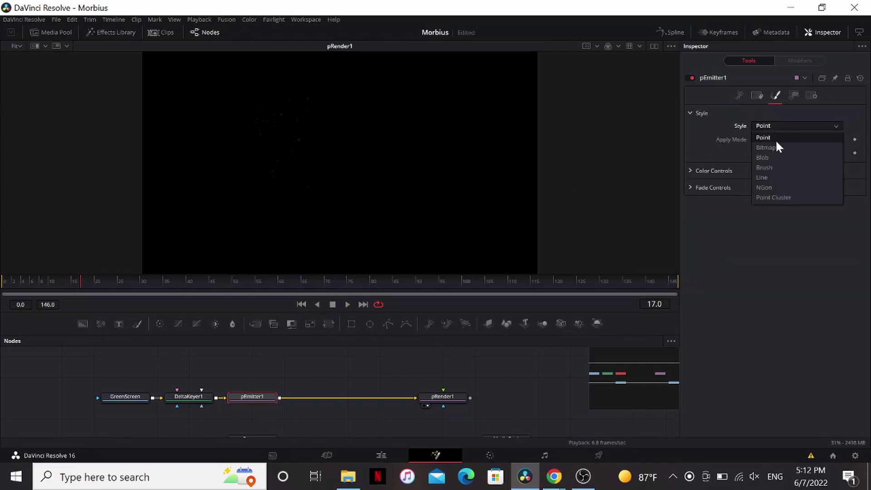
left_click(771, 157)
left_click(687, 173)
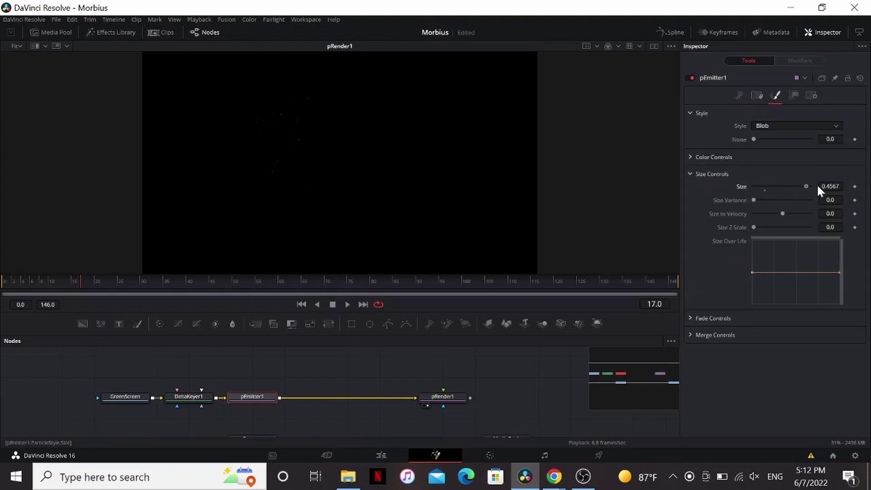
left_click_drag(241, 398, 303, 403)
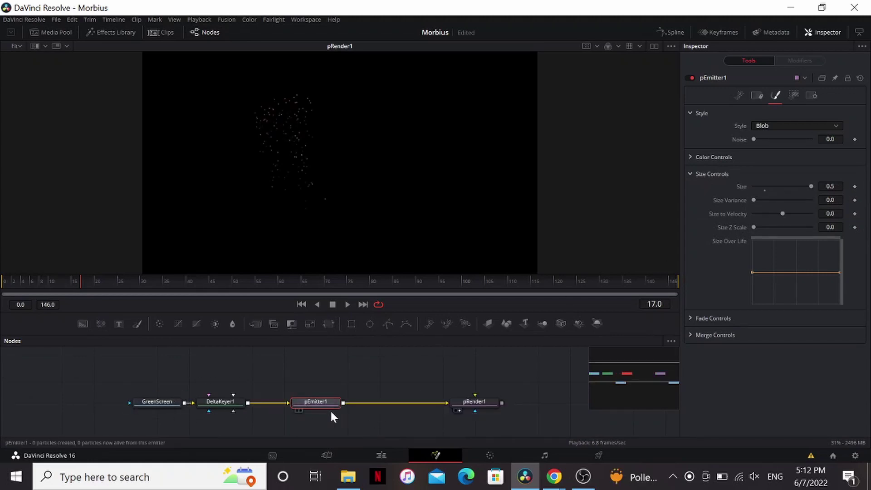
Step: Add a Text node above GreenScreen and enter "Particles" as its large styled text
left_click_drag(121, 323, 168, 366)
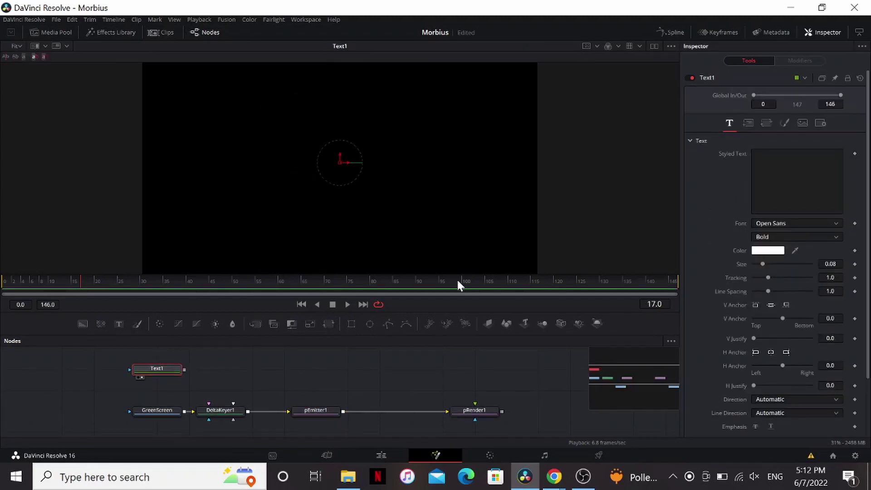
left_click(797, 181)
type("Particles")
Step: Change Text1's shading type to Gradient, running from dark gray to orange
left_click(784, 122)
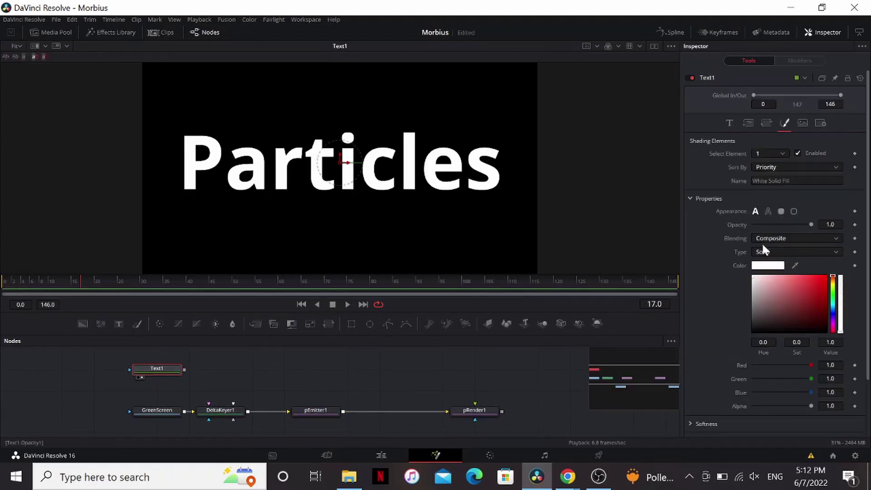
left_click(779, 248)
left_click(776, 276)
left_click(842, 271)
mouse_move(832, 306)
left_mouse_down()
mouse_move(820, 311)
mouse_move(837, 291)
left_mouse_up()
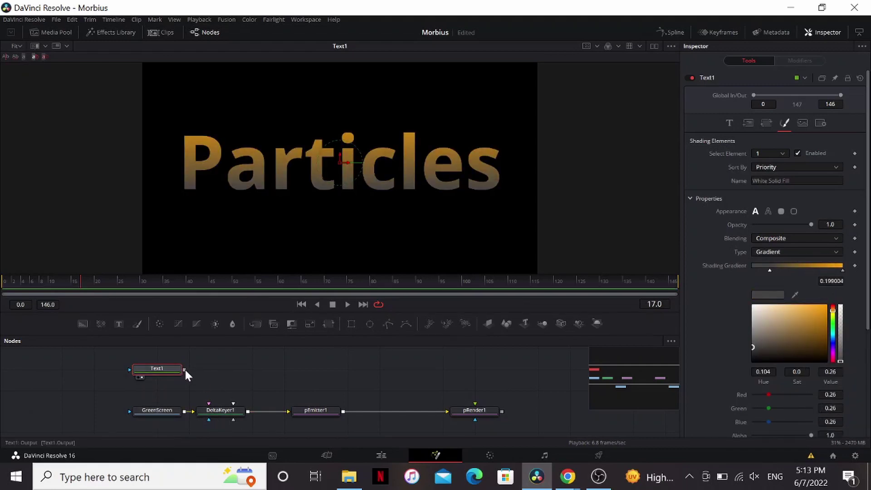
Step: Connect Text1 to pEmitter1 in place of DeltaKeyer1 and set the emitter's particle number to 100
left_click_drag(184, 369, 289, 410)
left_click(322, 410)
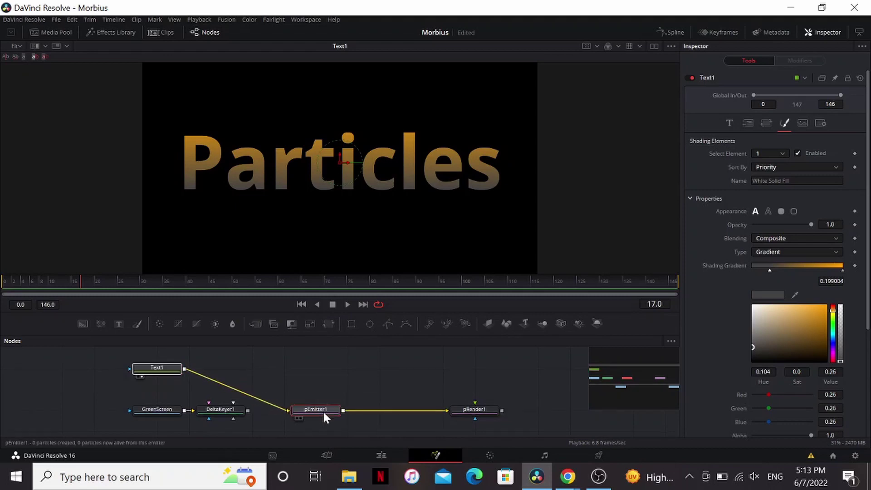
left_click_drag(759, 158, 860, 157)
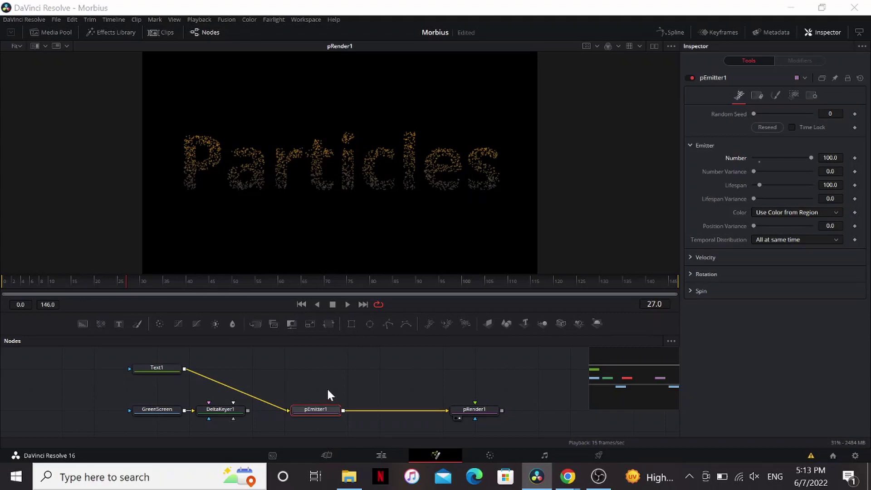
Step: Insert a pTurbulence node after pEmitter1 with X, Y and Z strengths of about 0.228, 0.22 and 0.236
key("shift+space")
type("pturb")
key("Return")
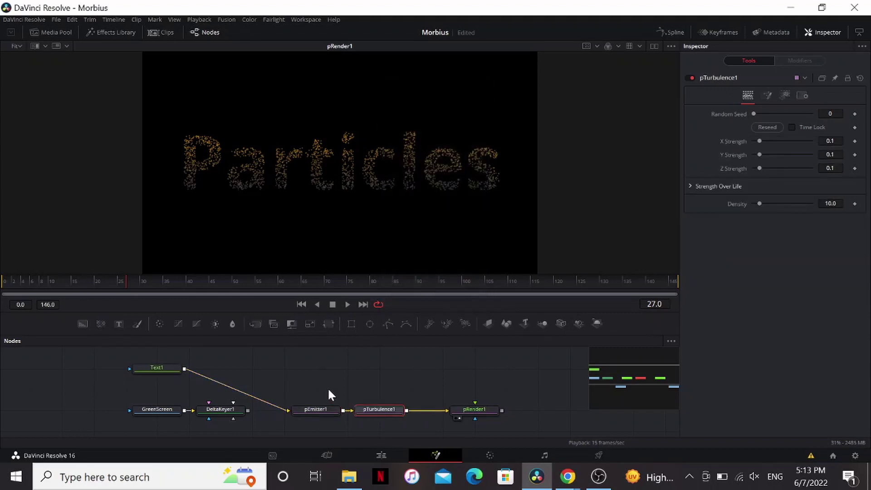
left_click_drag(759, 141, 767, 167)
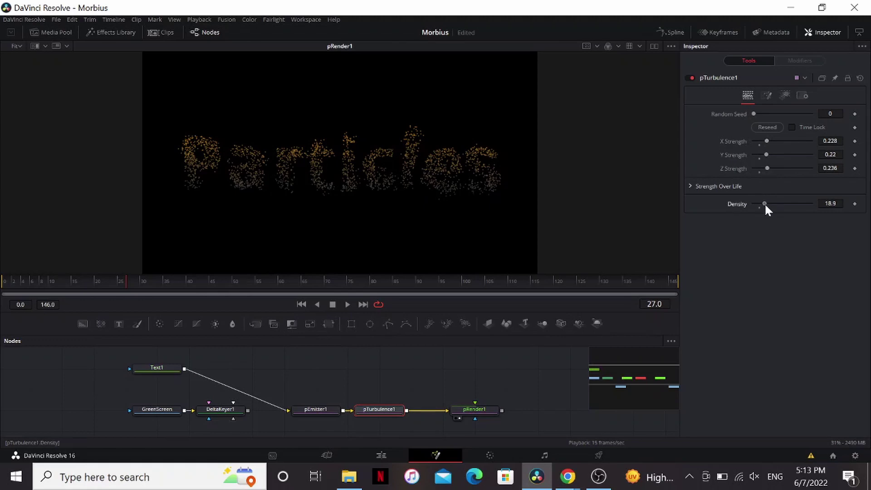
Step: Set pTurbulence1's density to about 21.3 and play the particle text from the first frame
left_click_drag(765, 204, 765, 204)
left_click_drag(163, 281, 2, 285)
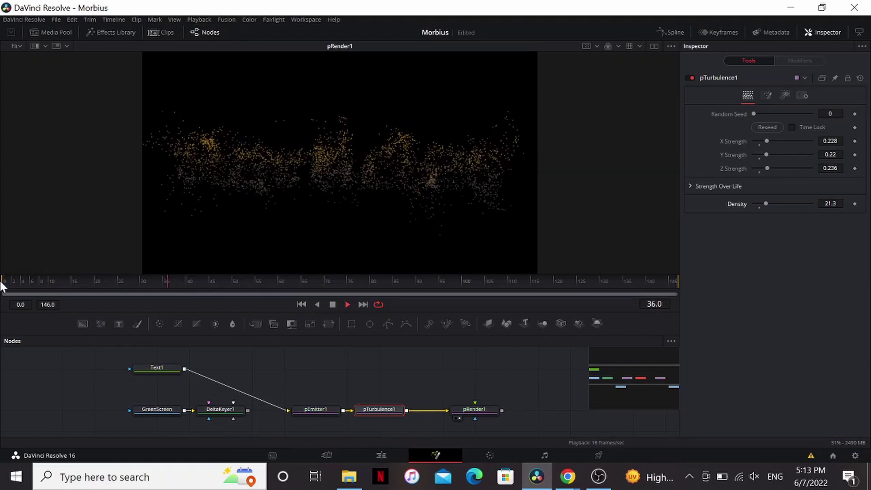
left_click(333, 305)
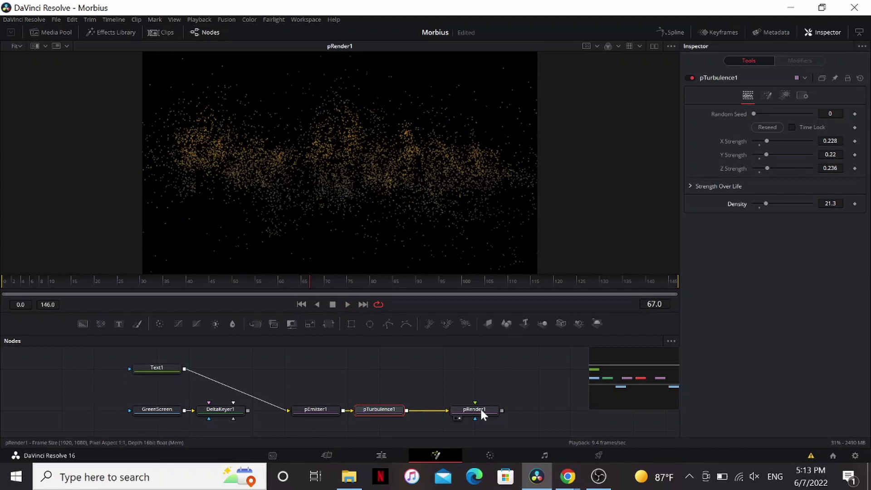
Step: Insert a second pTurbulence node between pTurbulence1 and pRender1 and play back the result
left_click_drag(497, 411, 502, 412)
left_click(385, 411)
key("shift+space")
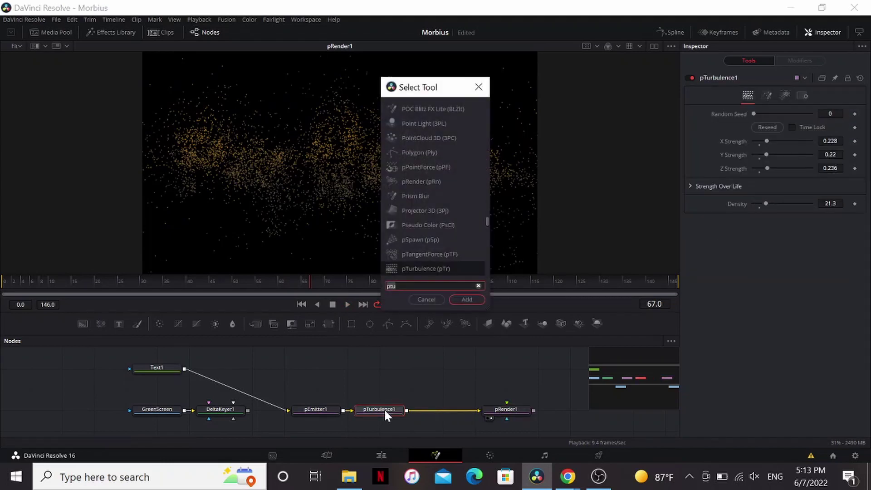
key("Return")
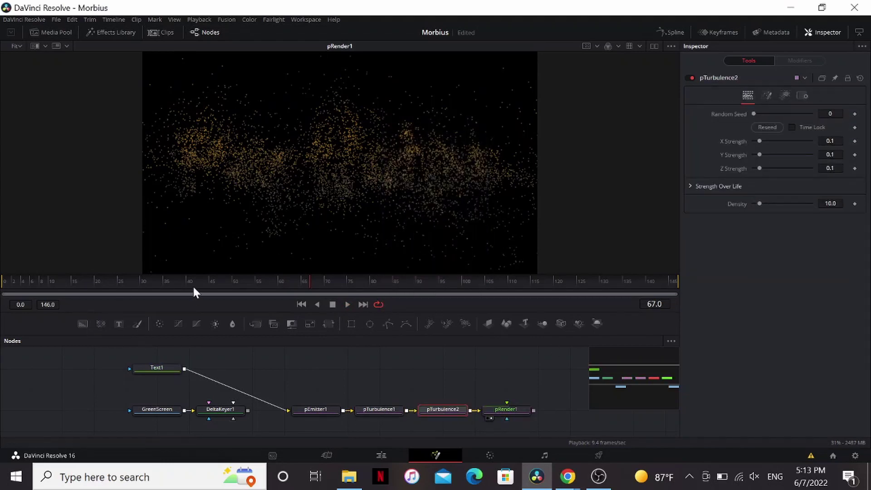
left_click(347, 304)
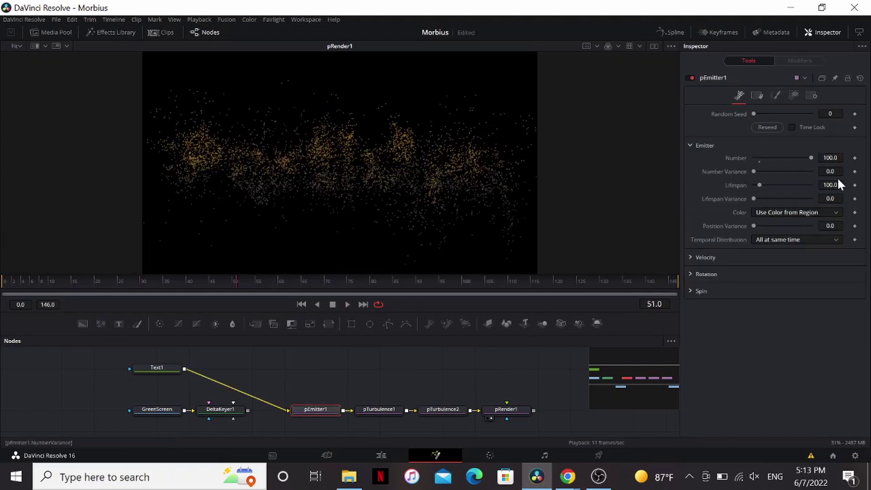
Step: Set pEmitter1's lifespan to 40 and its lifespan variance to about 10.2
double_click(830, 185)
key("Tab")
left_click_drag(754, 198, 755, 199)
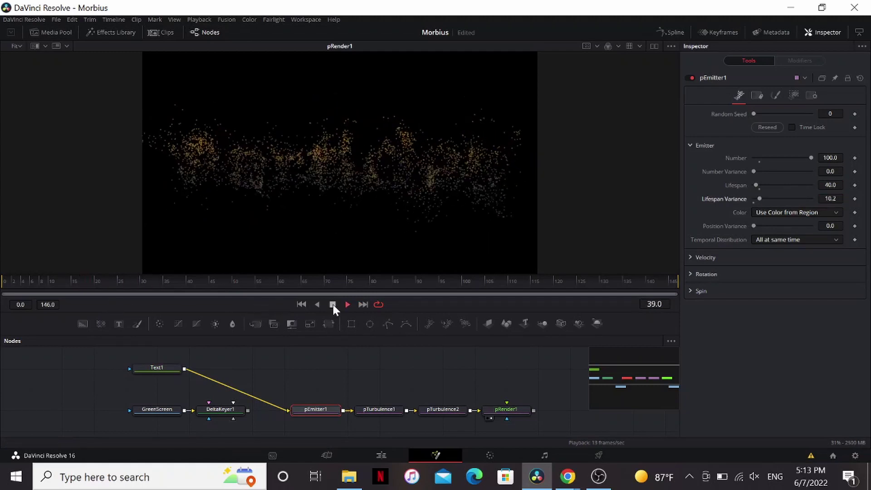
left_click(333, 304)
Step: Set pEmitter1's particle fade to about 0.072 in and 0.689 out, and preview it from the first frame
left_click(775, 94)
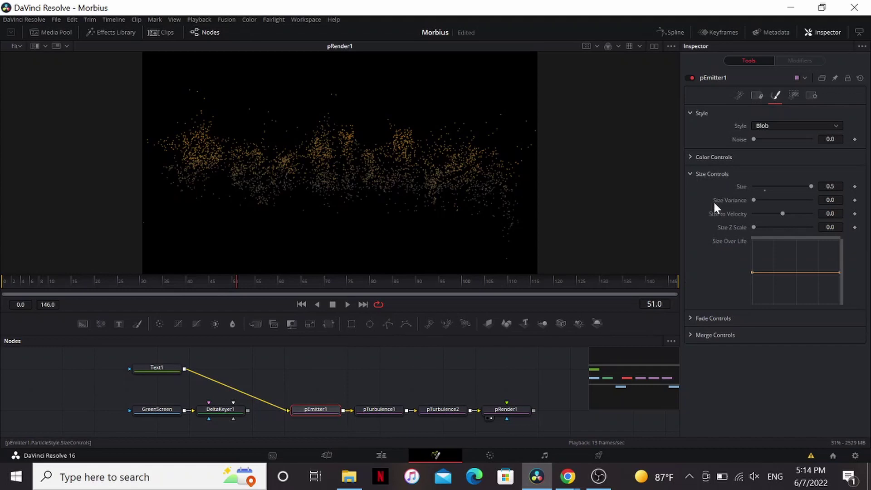
left_click(691, 319)
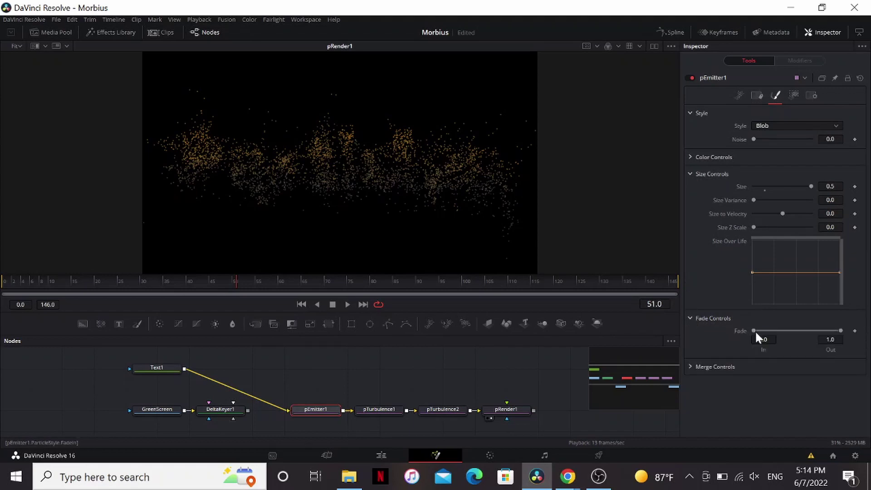
left_click_drag(754, 331, 760, 331)
left_click_drag(840, 330, 815, 331)
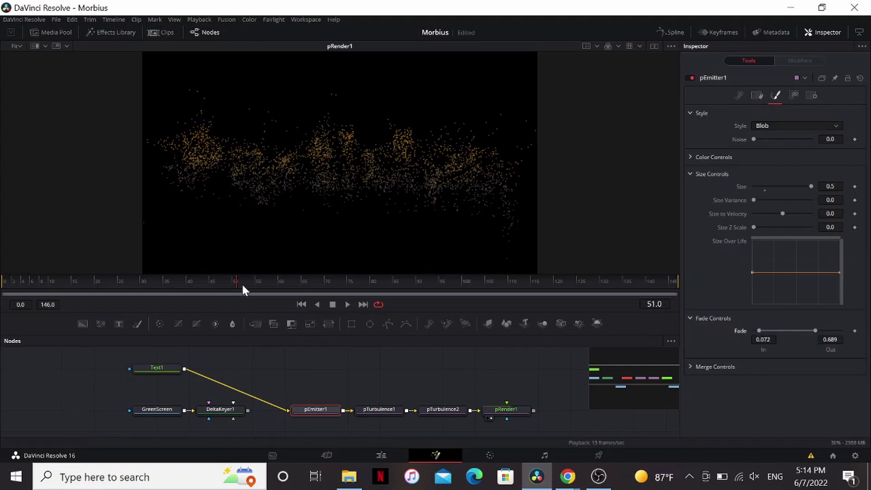
left_click(3, 285)
key("space")
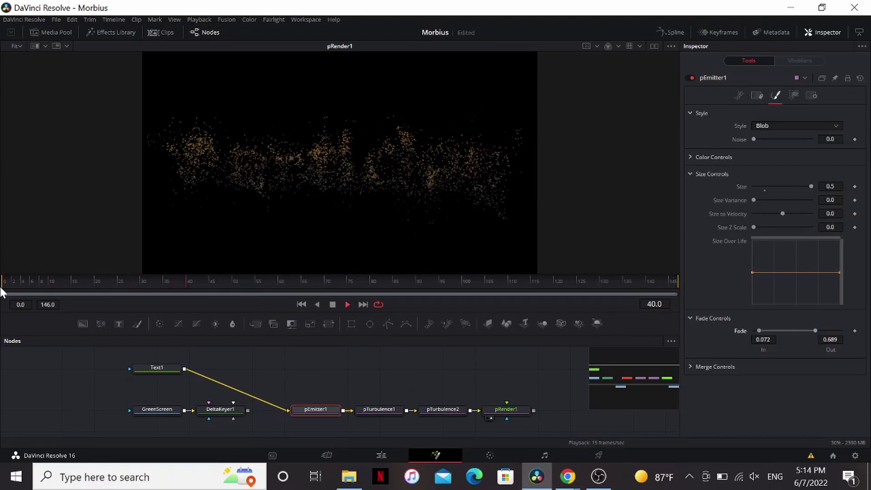
key("space")
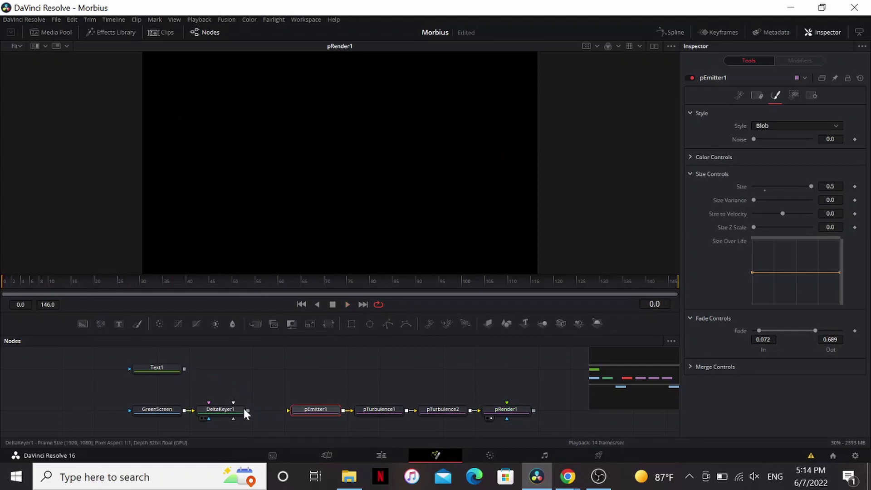
Step: Connect DeltaKeyer1 to pEmitter1 in place of Text1 and set the emitter's particle number to 1000
left_click_drag(245, 407, 317, 396)
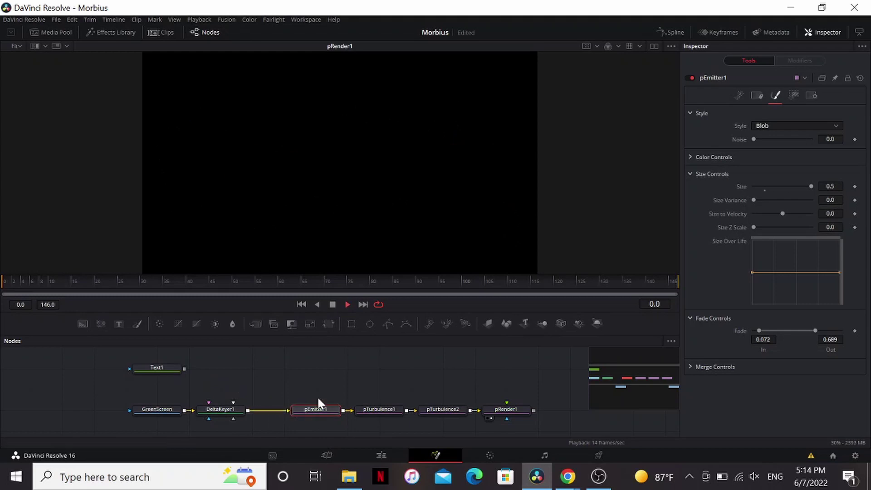
key("space")
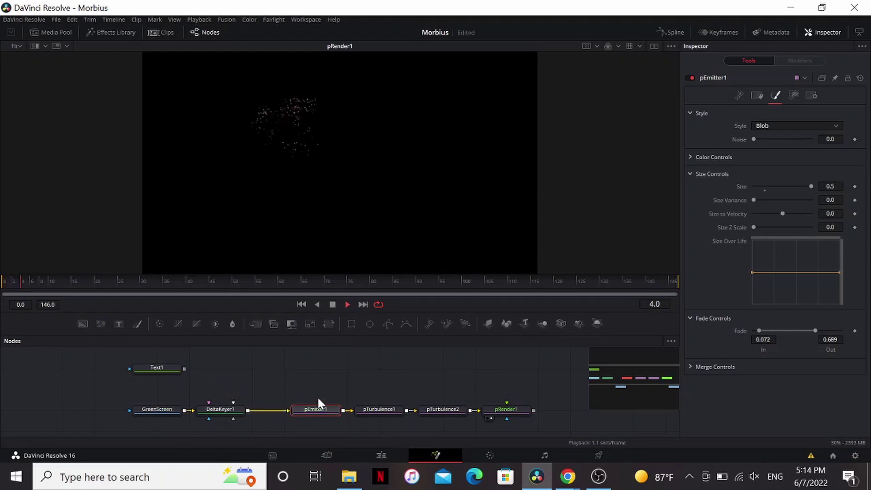
left_click(740, 95)
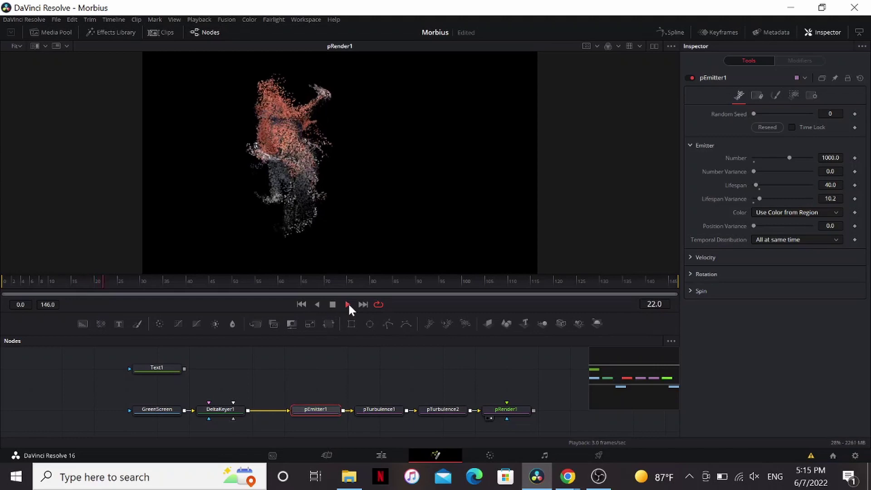
Step: Add a Blur node after pRender1 with a blur size of 5
left_click(414, 407)
key("shift+space")
type("blur")
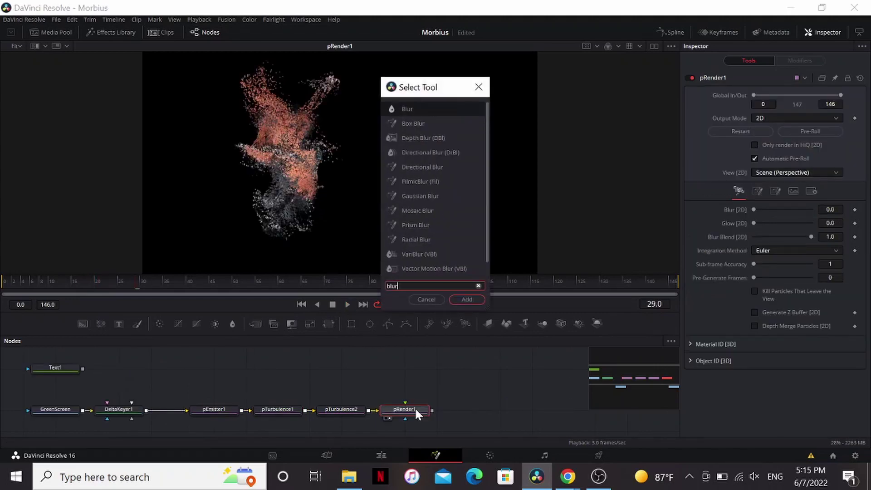
key("Return")
left_click(830, 154)
key("Tab")
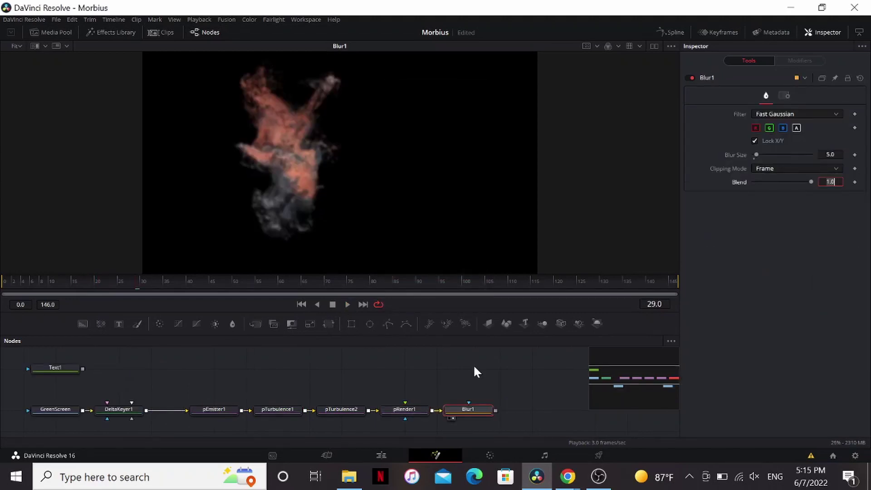
Step: Add an Abstraction node after Blur1 and show it in the viewer
scroll(499, 389, "right", 3)
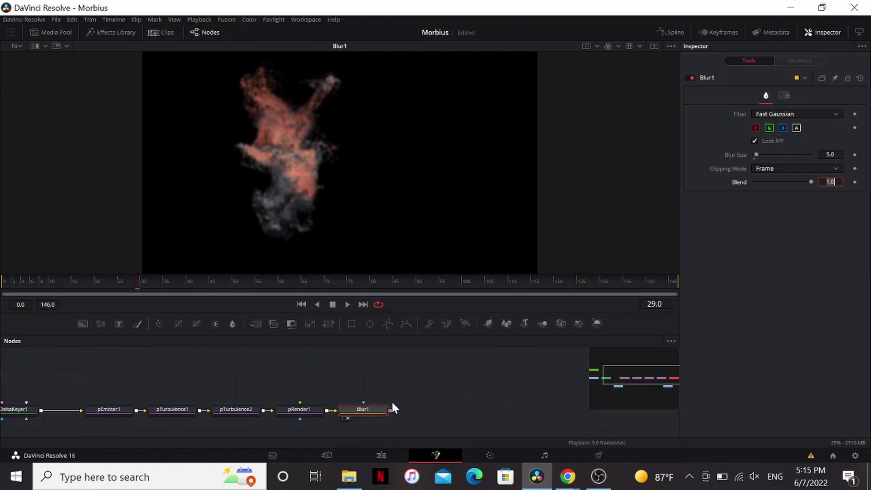
left_click(377, 411)
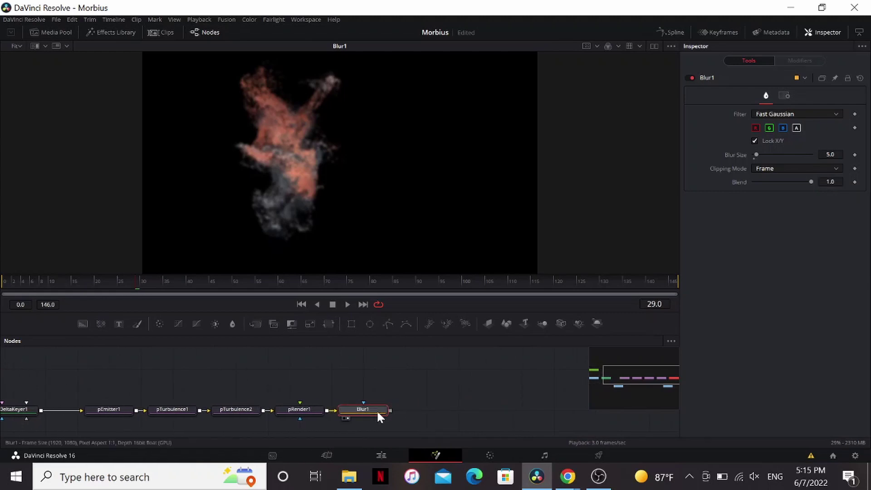
key("shift+space")
type("abs")
key("Return")
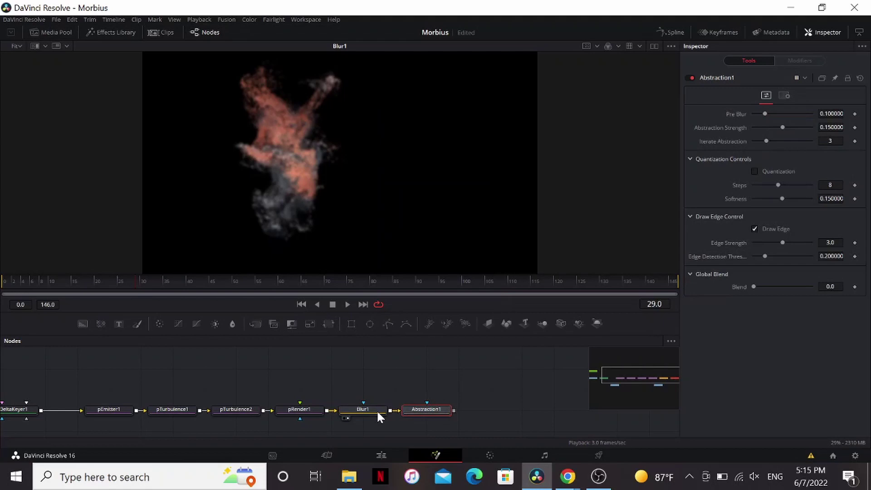
key("1")
Step: Set Abstraction1's abstraction strength to 0 and edge strength to about 0.614, and compare the result with Blur1
left_click_drag(782, 127, 749, 129)
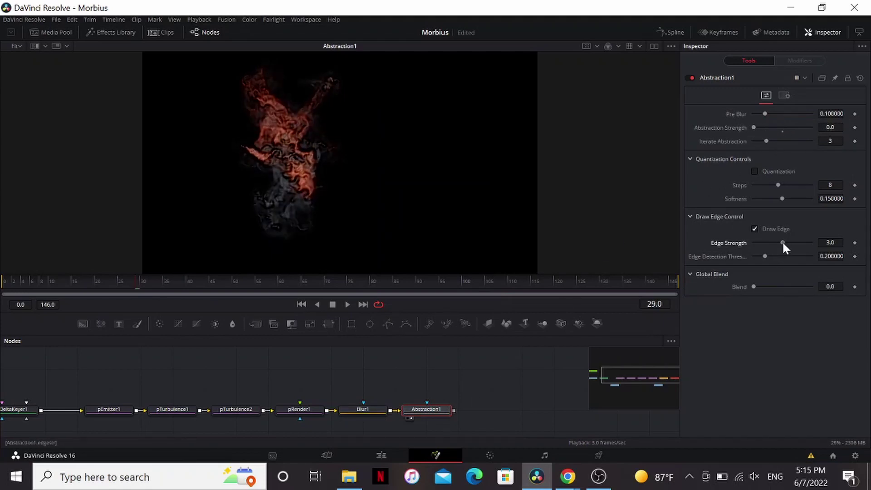
left_click_drag(782, 242, 759, 242)
left_click(363, 409)
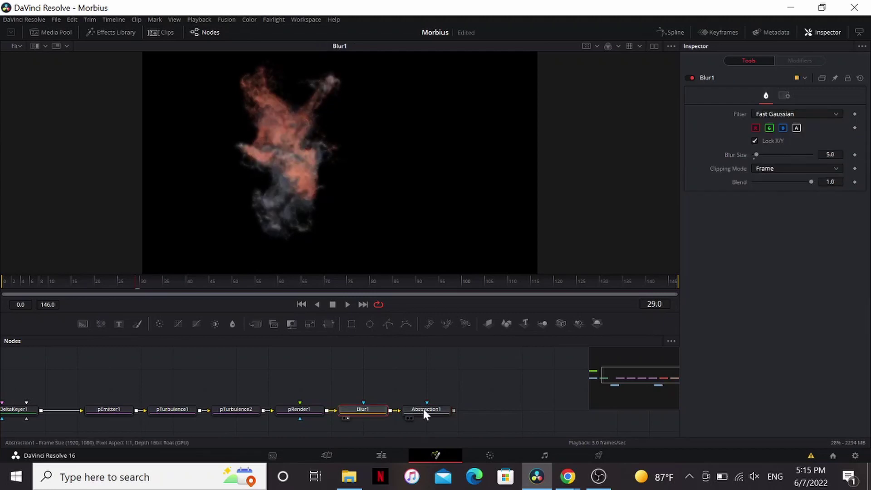
left_click(424, 411)
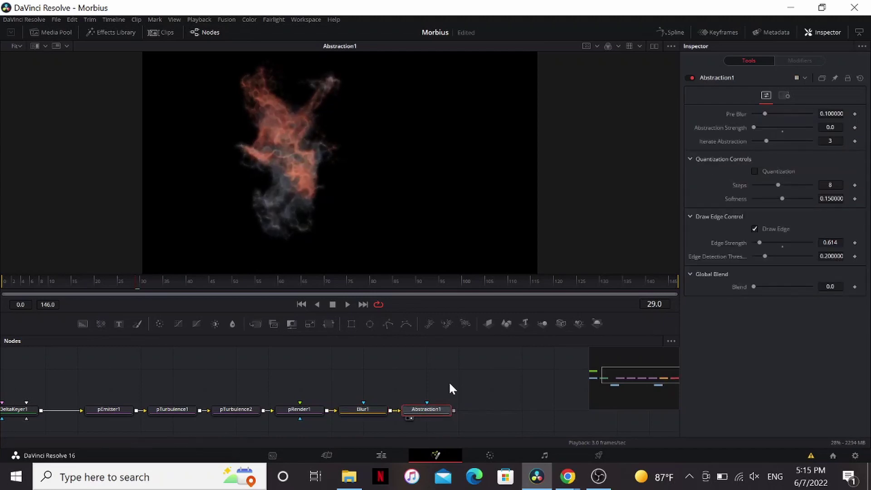
Step: Add an Erode/Dilate node after Abstraction1 with the Circle filter and an amount of about -0.0034
key("shift+space")
type("erode")
key("Return")
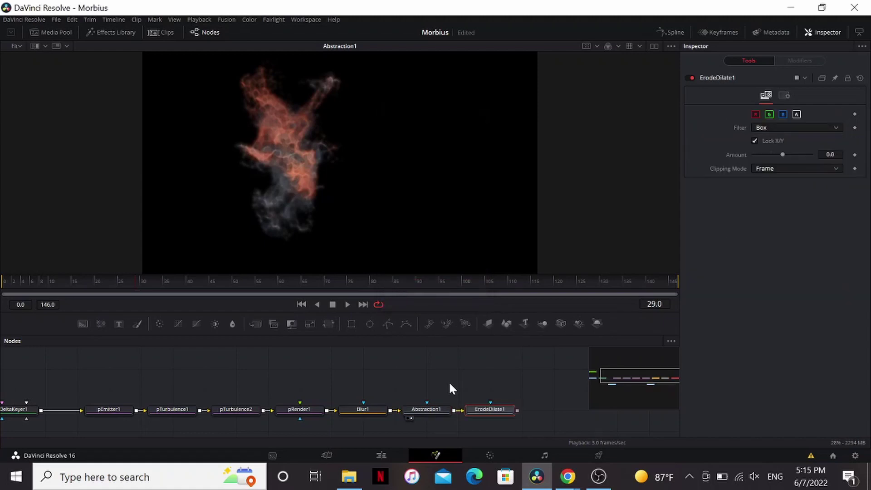
left_click(779, 128)
left_click(773, 168)
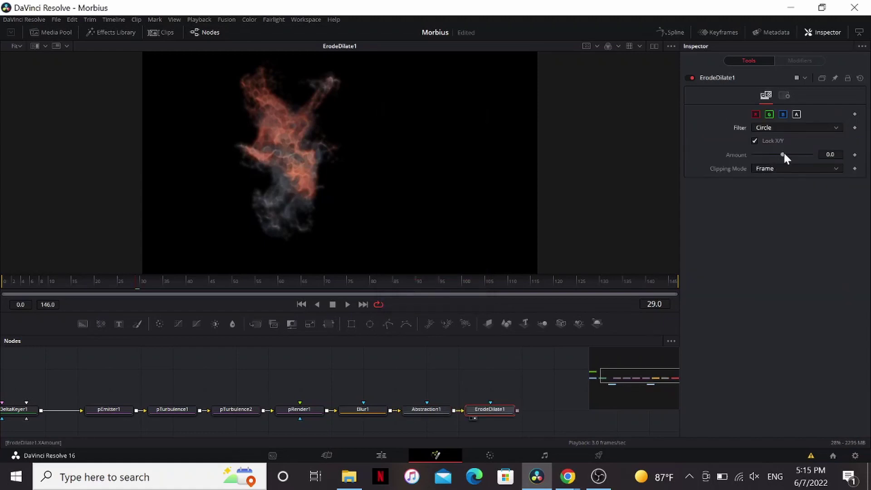
left_click_drag(784, 154, 776, 158)
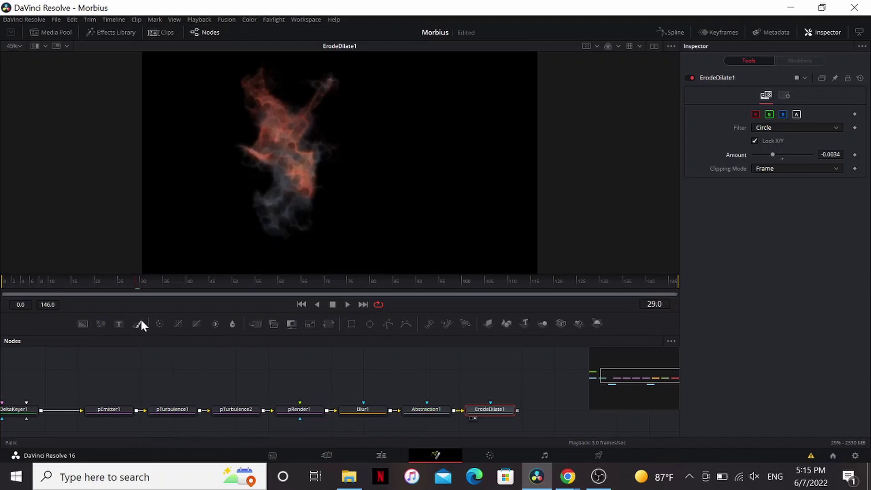
Step: Place a FastNoise node above ErodeDilate1, show both in dual viewers, and connect the noise as ErodeDilate1's effect mask
left_click(492, 382)
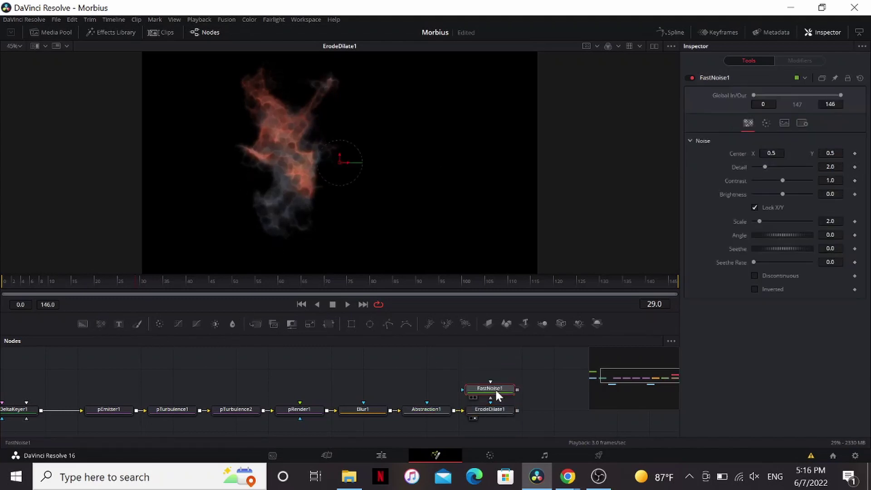
left_click(653, 46)
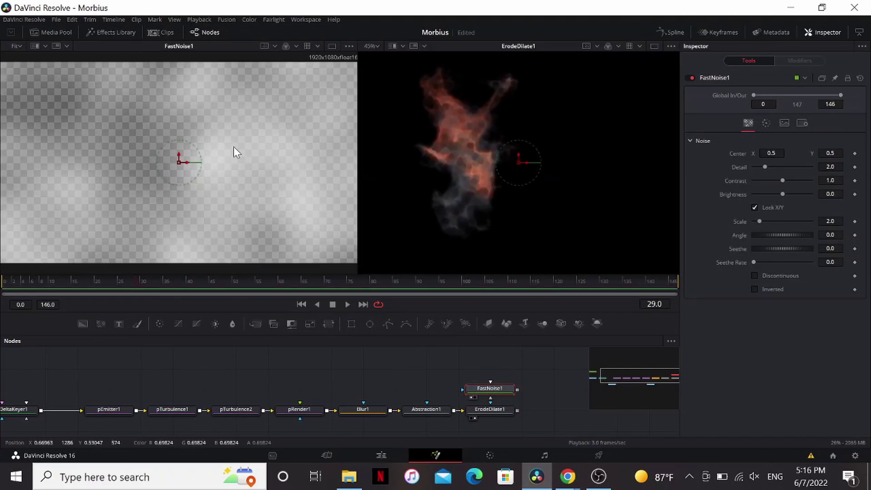
left_click_drag(517, 390, 495, 410)
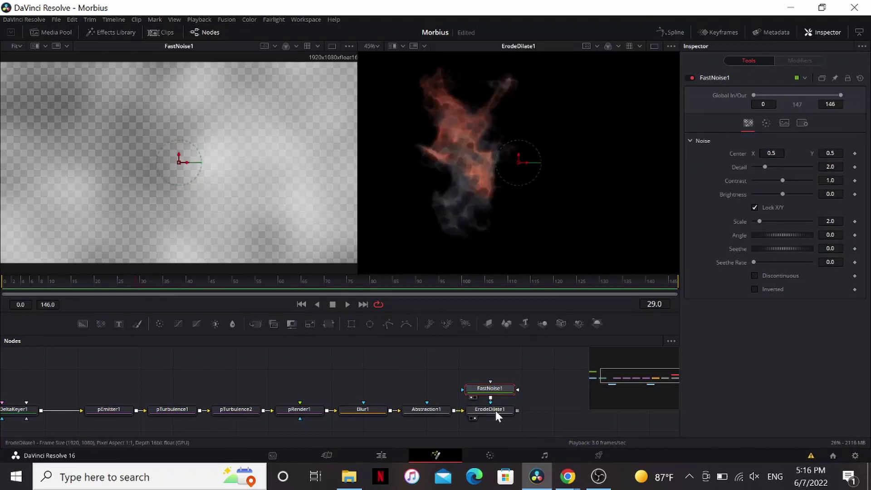
Step: Set FastNoise1's detail to 10, scale to 20 and contrast to about 2.27, with Discontinuous enabled
left_click_drag(765, 166, 824, 169)
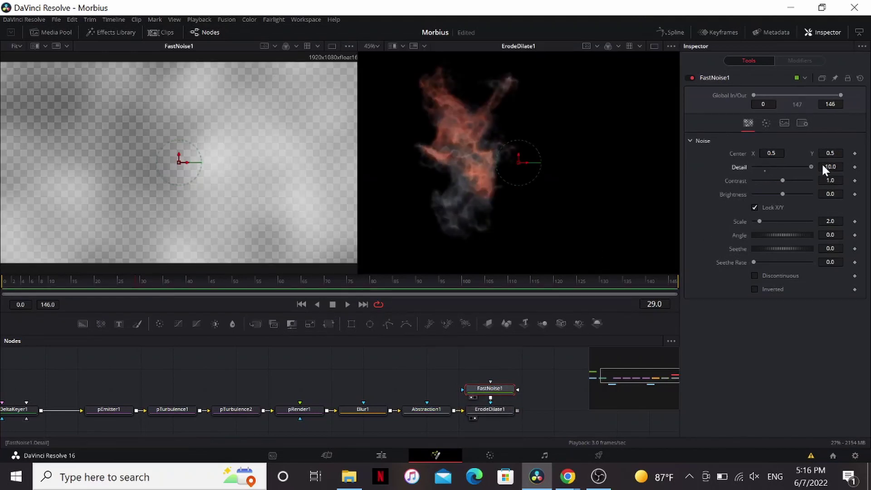
left_click_drag(759, 221, 822, 222)
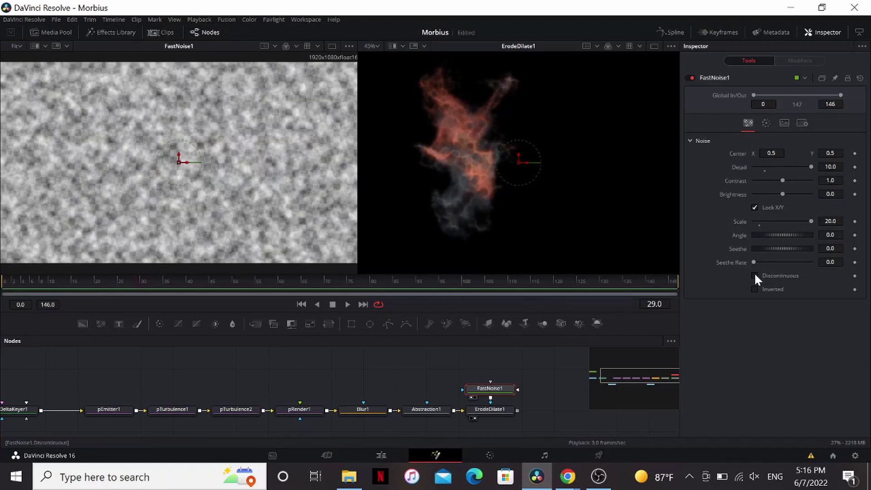
left_click(755, 274)
scroll(482, 187, "up", 2)
left_click_drag(783, 181, 793, 179)
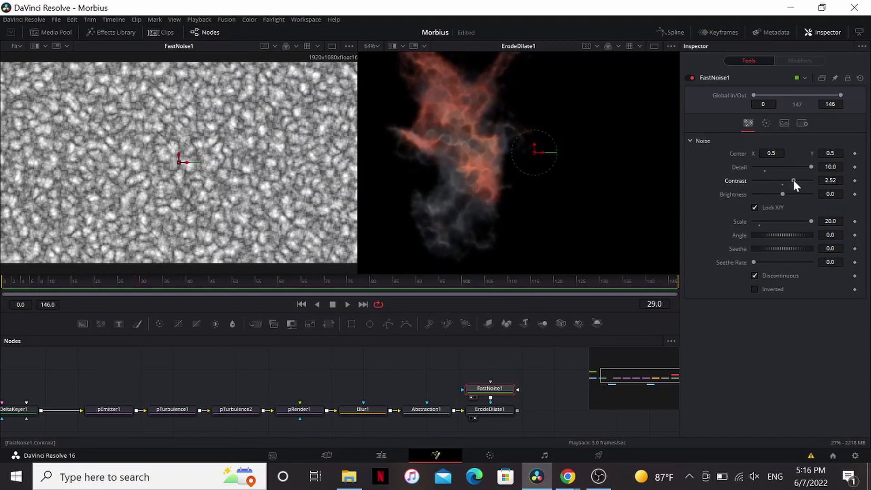
Step: Check FastNoise1's mask connection to ErodeDilate1 and raise the noise's seethe rate slightly
left_click_drag(518, 369, 494, 405)
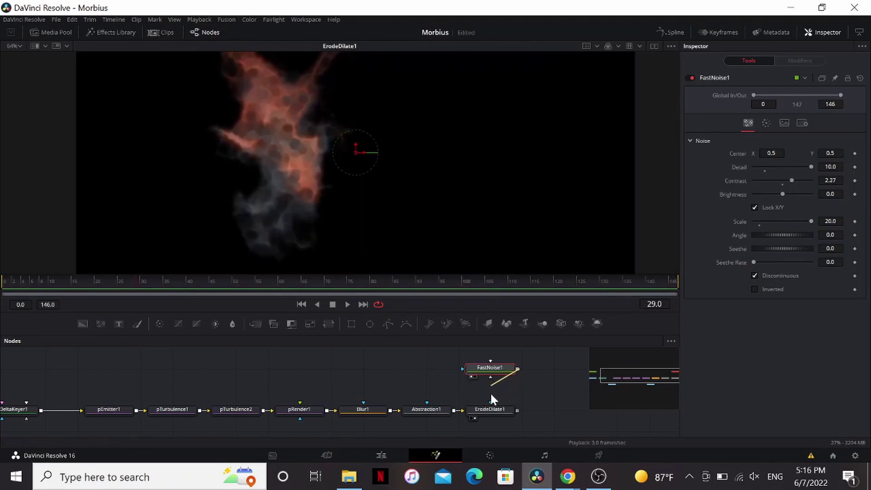
scroll(268, 205, "up", 2)
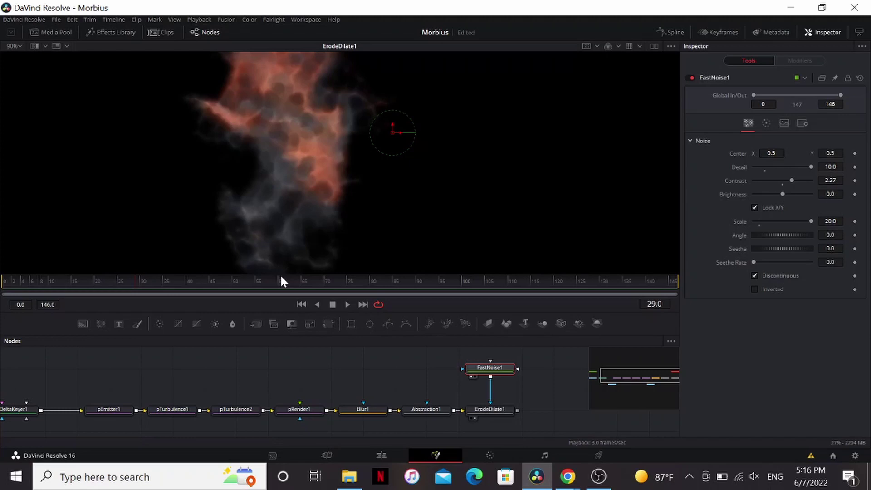
left_click_drag(754, 261, 760, 262)
Step: Add a Sharpen node after ErodeDilate1
left_click(502, 410)
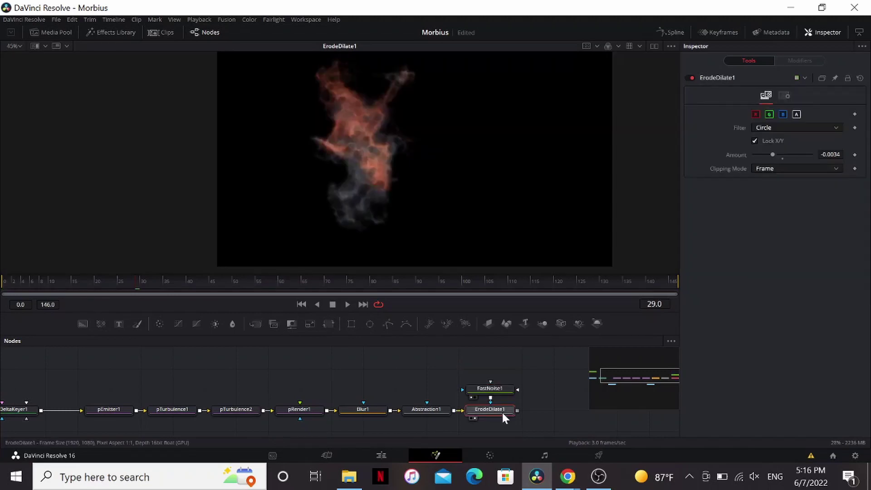
key("shift+space")
type("ero")
key("BackSpace")
key("BackSpace")
key("BackSpace")
type("shar")
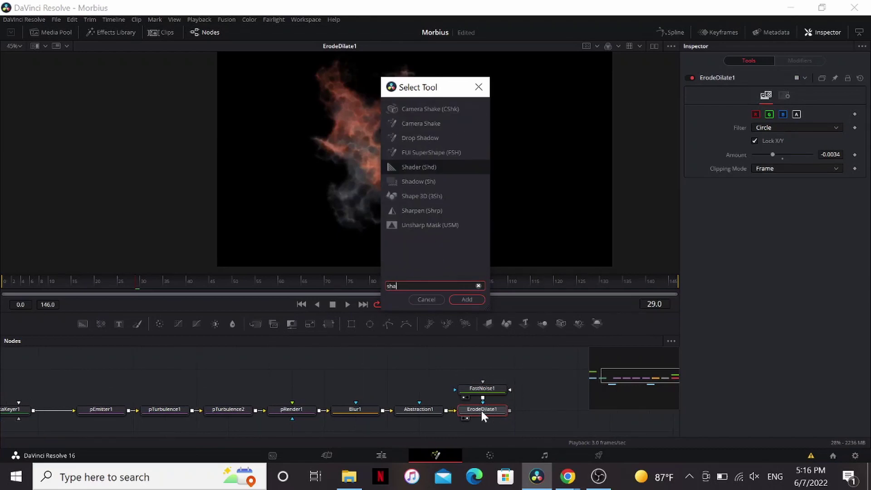
key("Return")
Step: Merge Sharpen1's output over the Footage node and show the merged composite in the viewer
left_click_drag(402, 368, 217, 412)
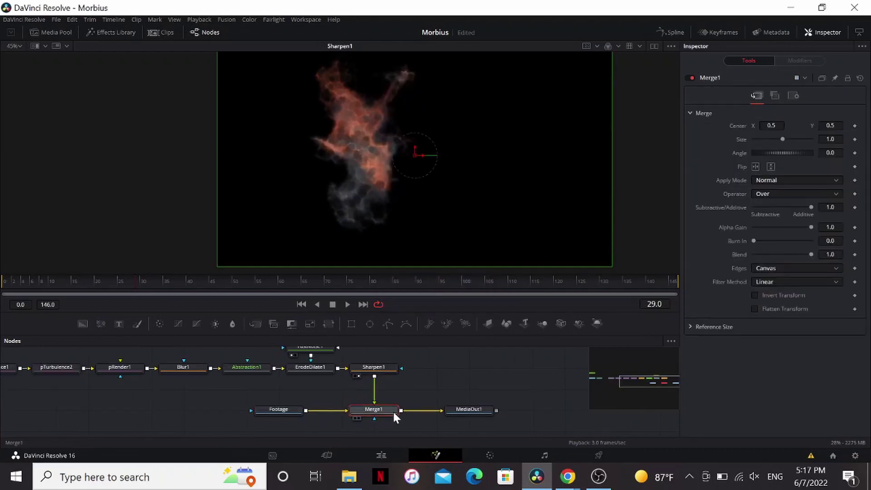
key("1")
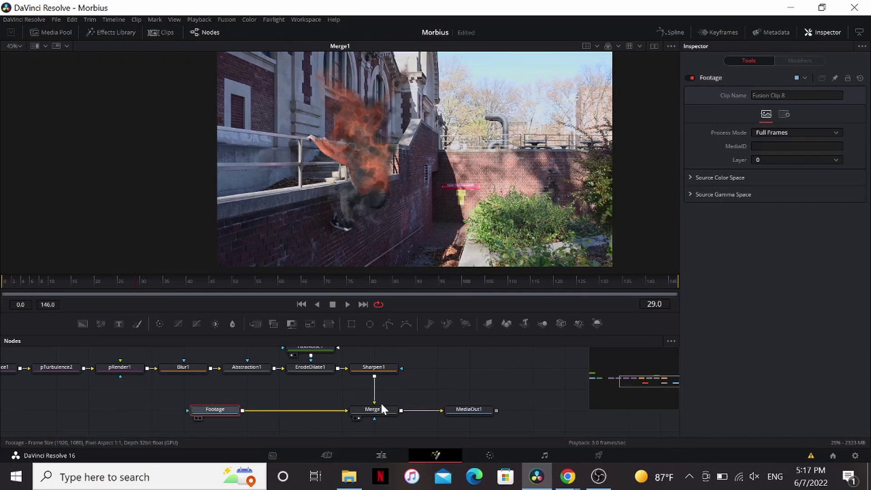
Step: Set Merge1's apply mode to Lighten
left_click(376, 410)
left_click(777, 181)
left_click(774, 292)
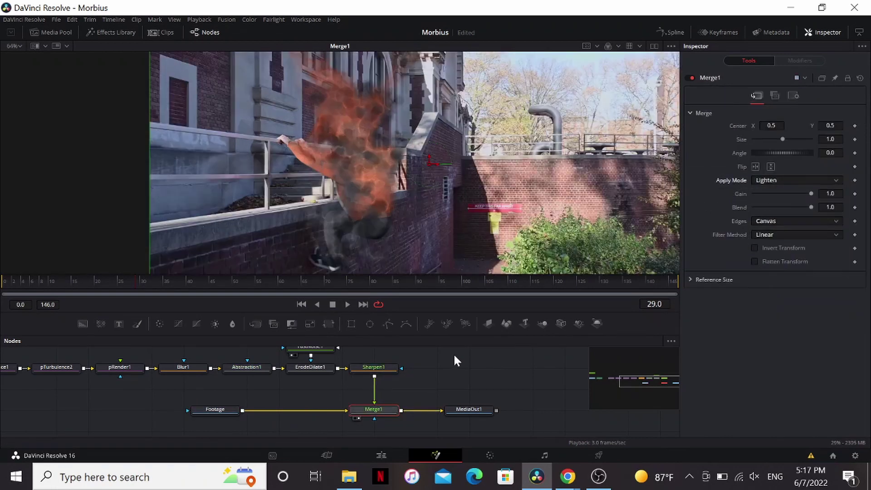
Step: Add a Color Corrector after Sharpen1 and shift it toward purple with tint about -0.29, strength about 0.27 and slightly raised gain
left_click(383, 370)
key("shift+space")
type("color")
key("Return")
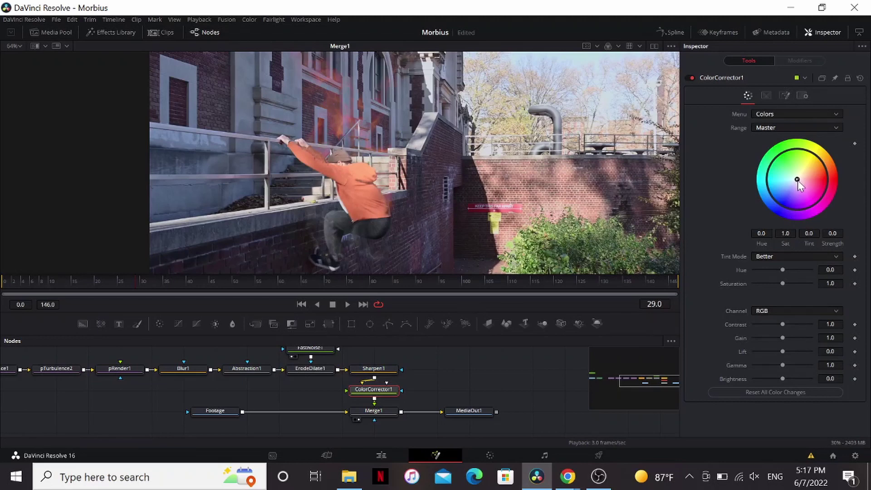
left_click_drag(797, 181, 793, 194)
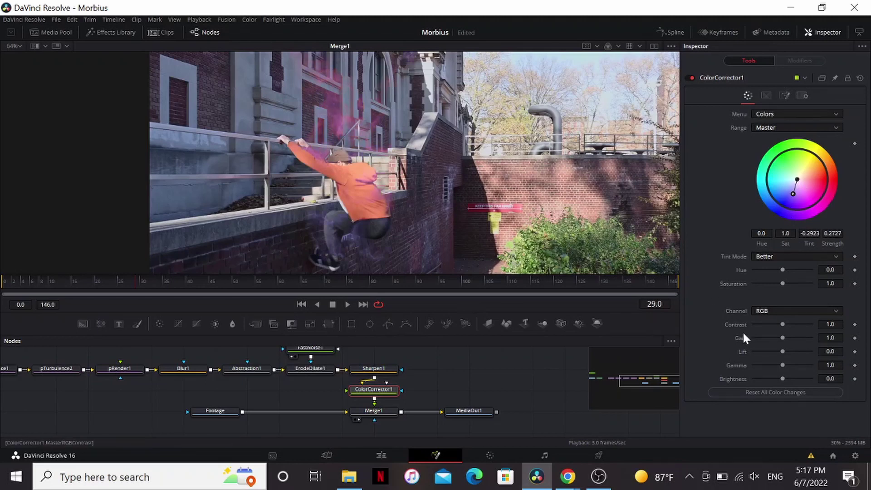
left_click_drag(782, 336, 785, 336)
Step: Insert a Displace node between Footage and Merge1, feed it ColorCorrector1's output as foreground, and show it in the viewer
left_click(313, 402)
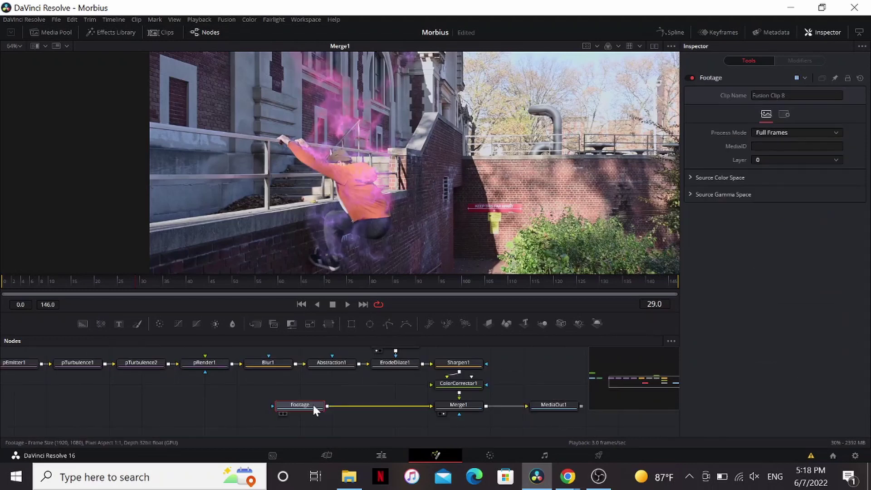
key("shift+space")
type("dis")
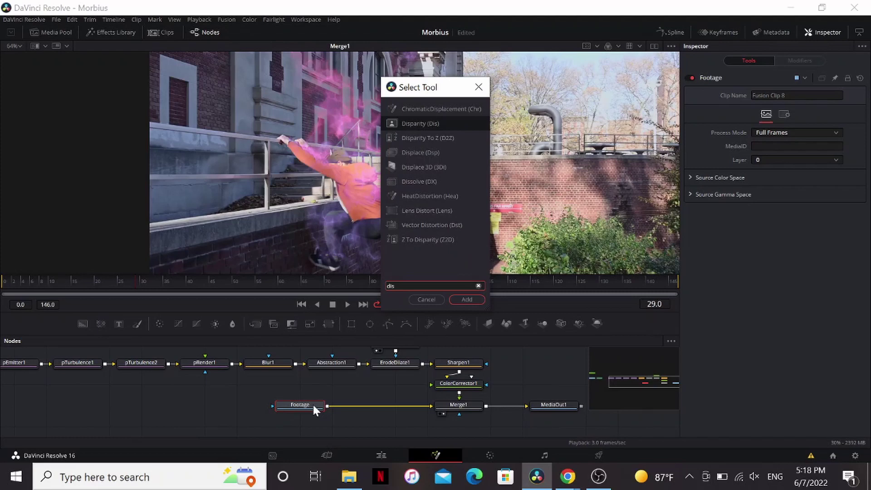
key("Down")
key("Down")
key("Return")
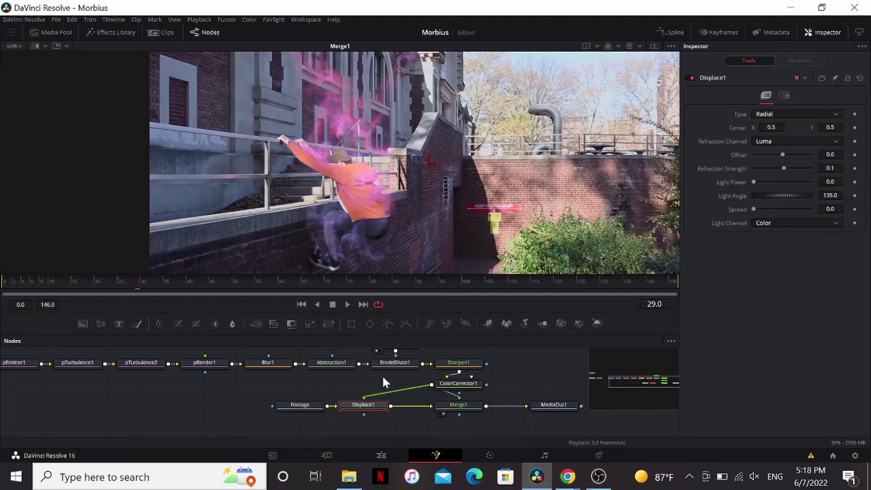
key("1")
Step: Set Displace1's type to XY with X Refraction at 0.011 and Y Refraction at 0.01
left_click(773, 111)
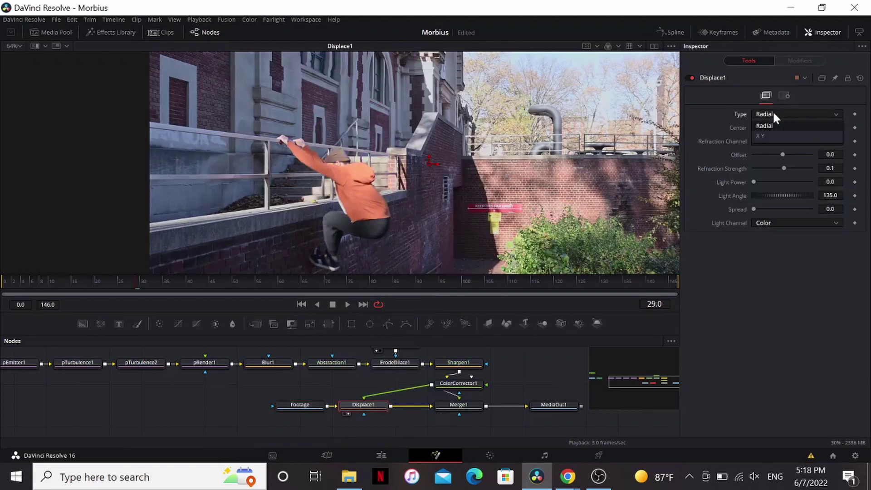
left_click(776, 135)
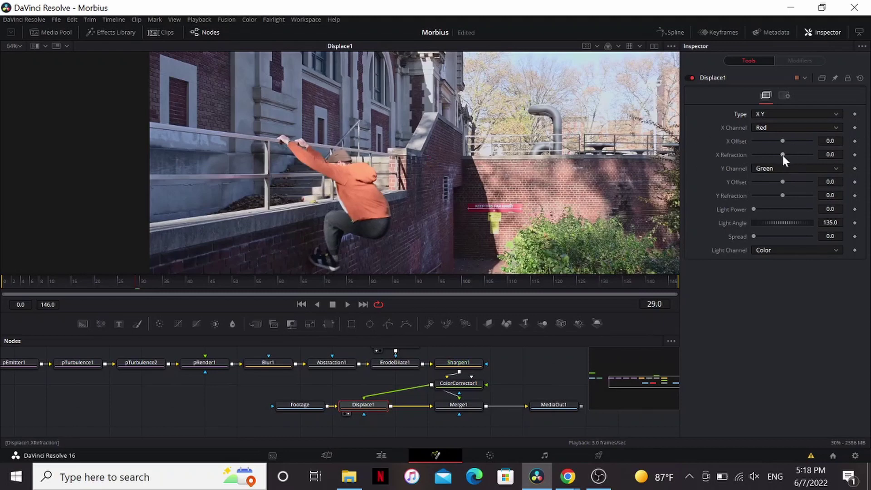
left_click_drag(783, 155, 785, 153)
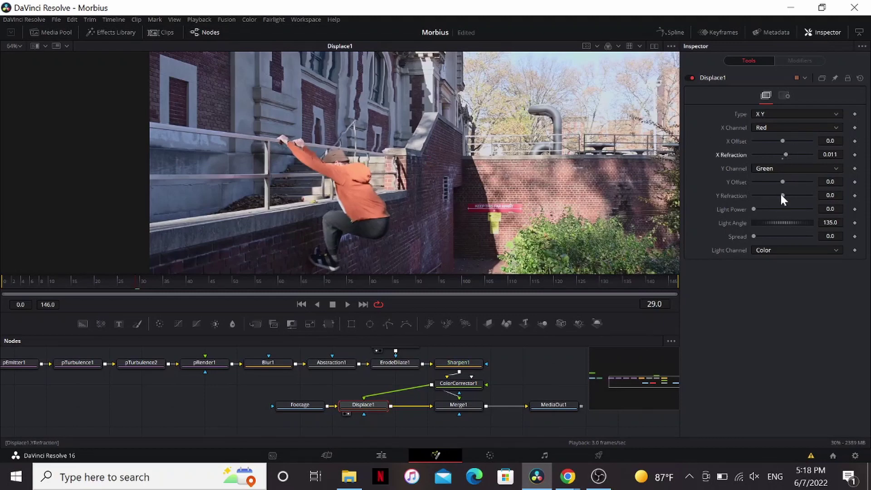
left_click_drag(782, 196, 785, 194)
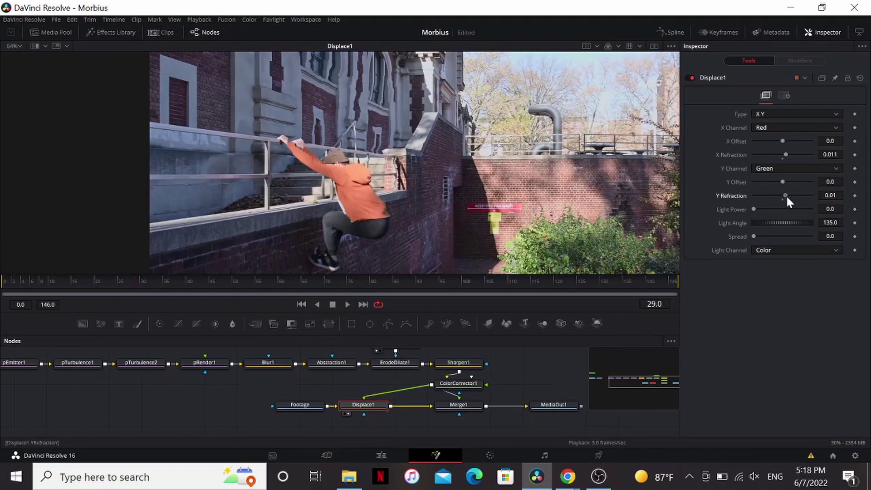
Step: Select MediaOut1 and move it farther from Merge1 to leave room between the two nodes
left_click(481, 406)
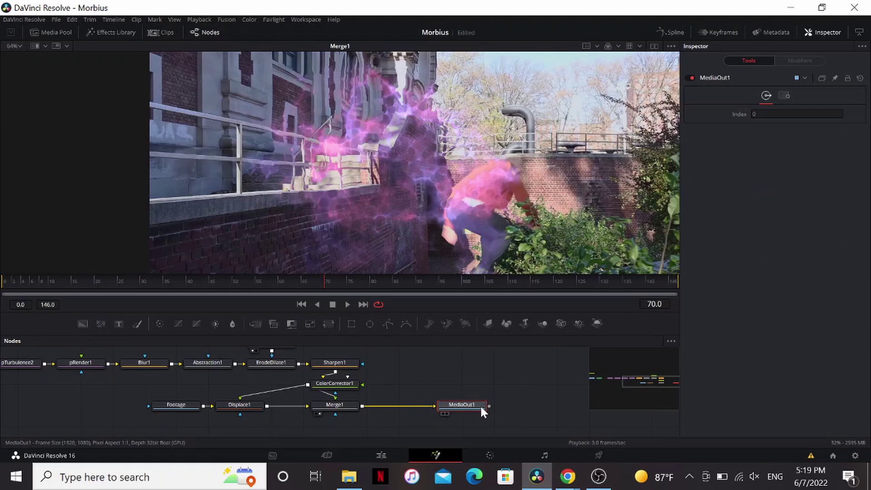